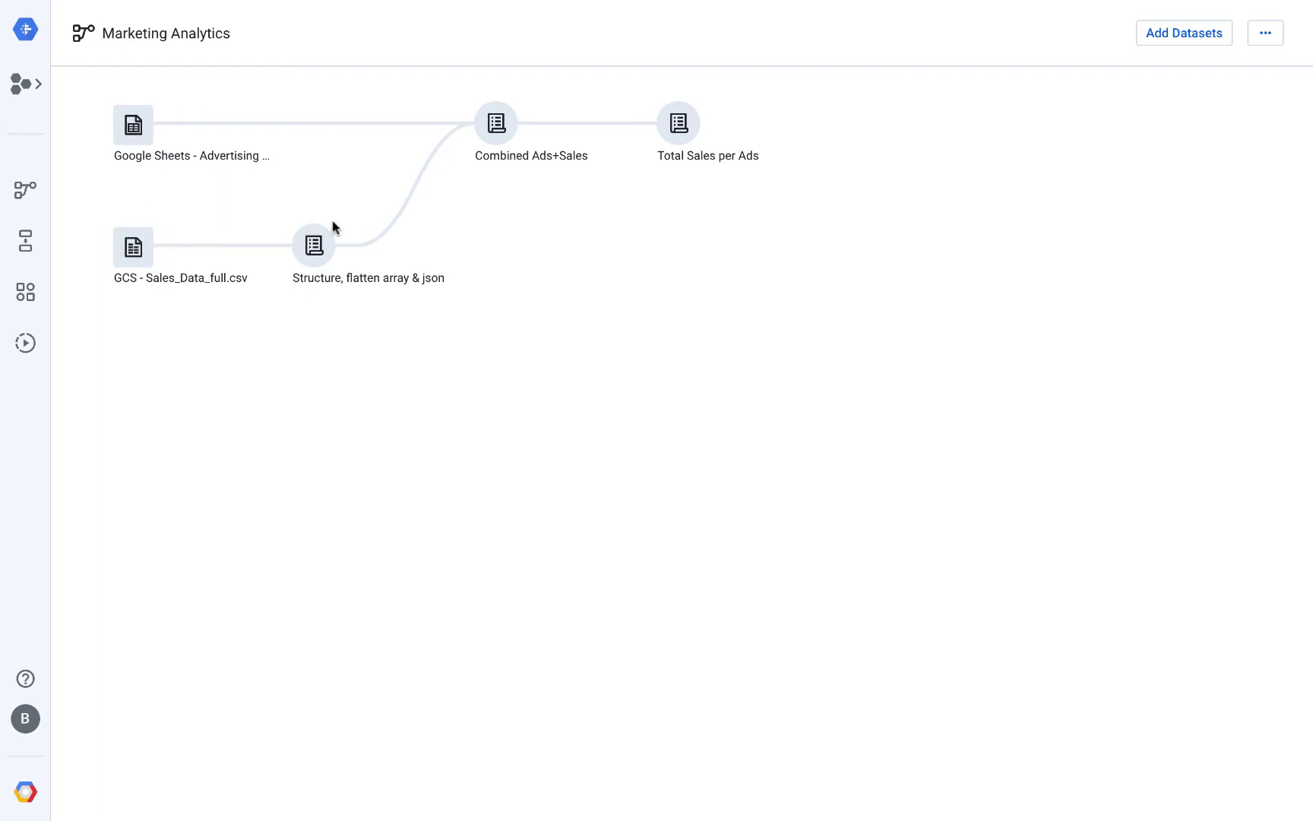
Step: Examine the import sources for adding datasets to the flow and the options for creating a new connection
left_click(1177, 38)
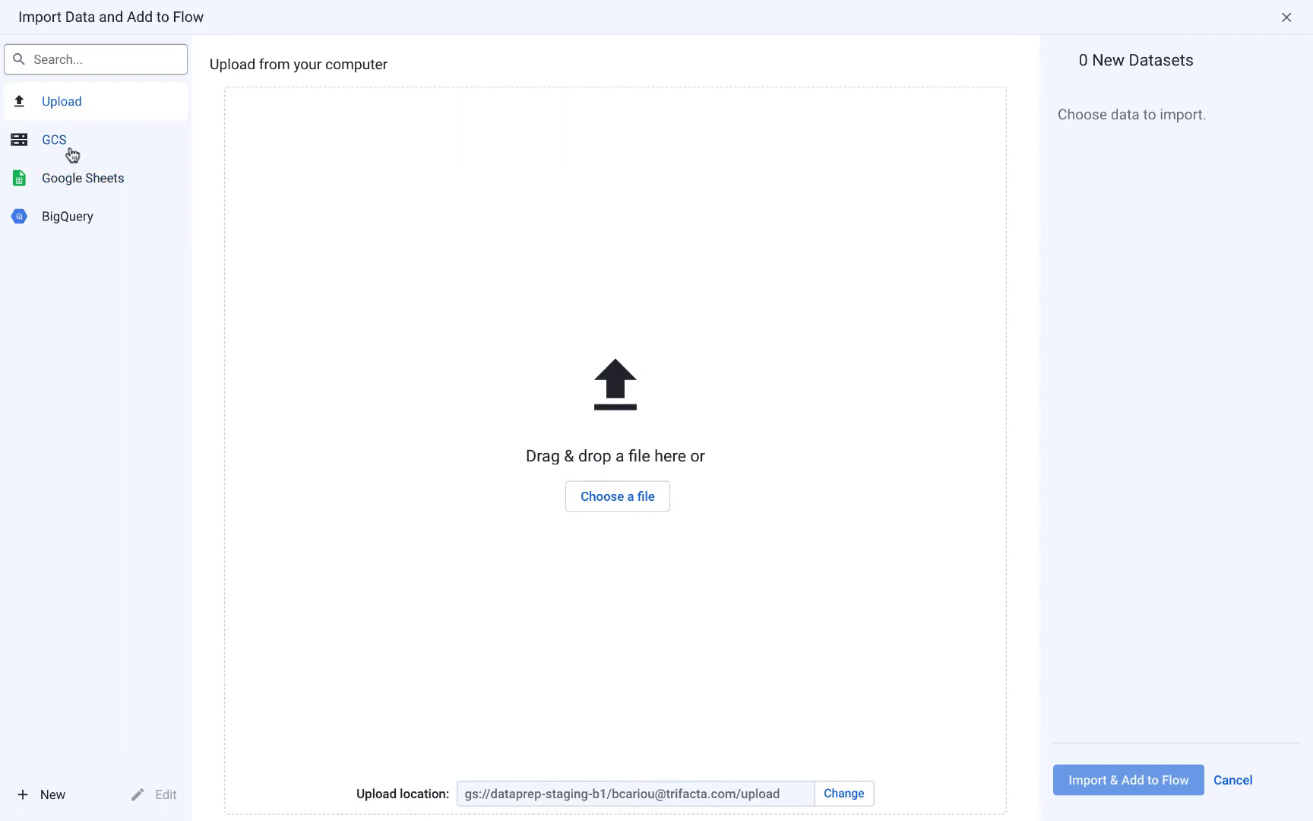
left_click(62, 444)
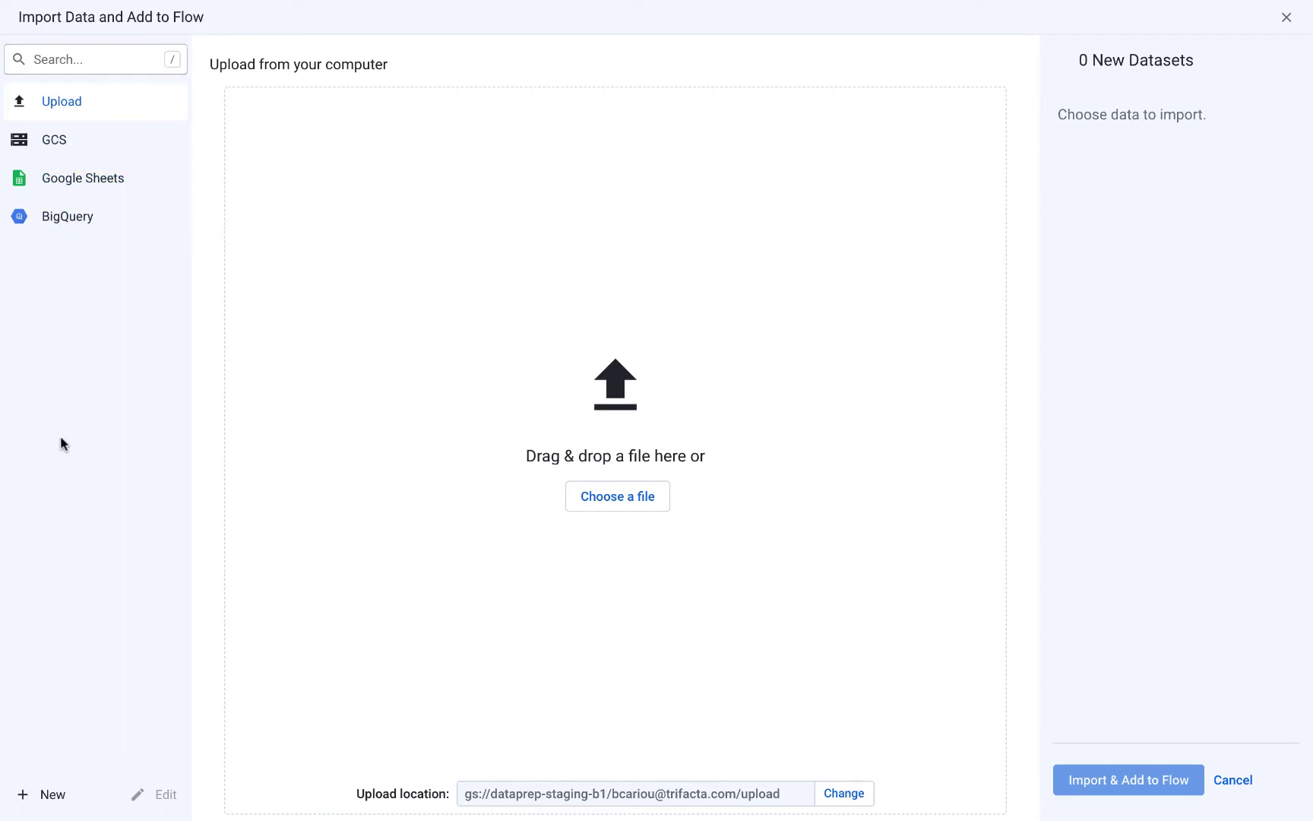
left_click(53, 794)
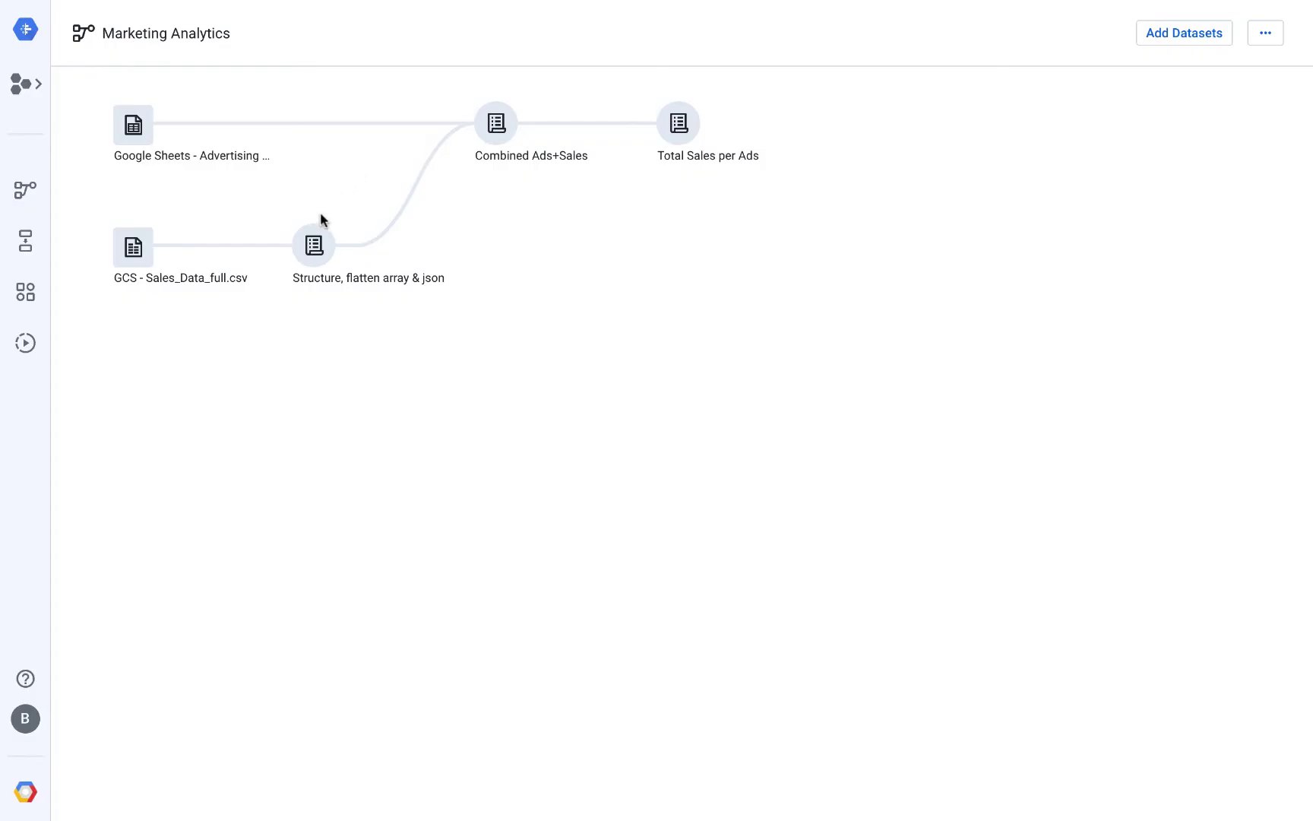
Step: Open the Combined Ads+Sales recipe from the Marketing Analytics flow for editing
mouse_move(313, 248)
mouse_move(494, 131)
mouse_move(682, 133)
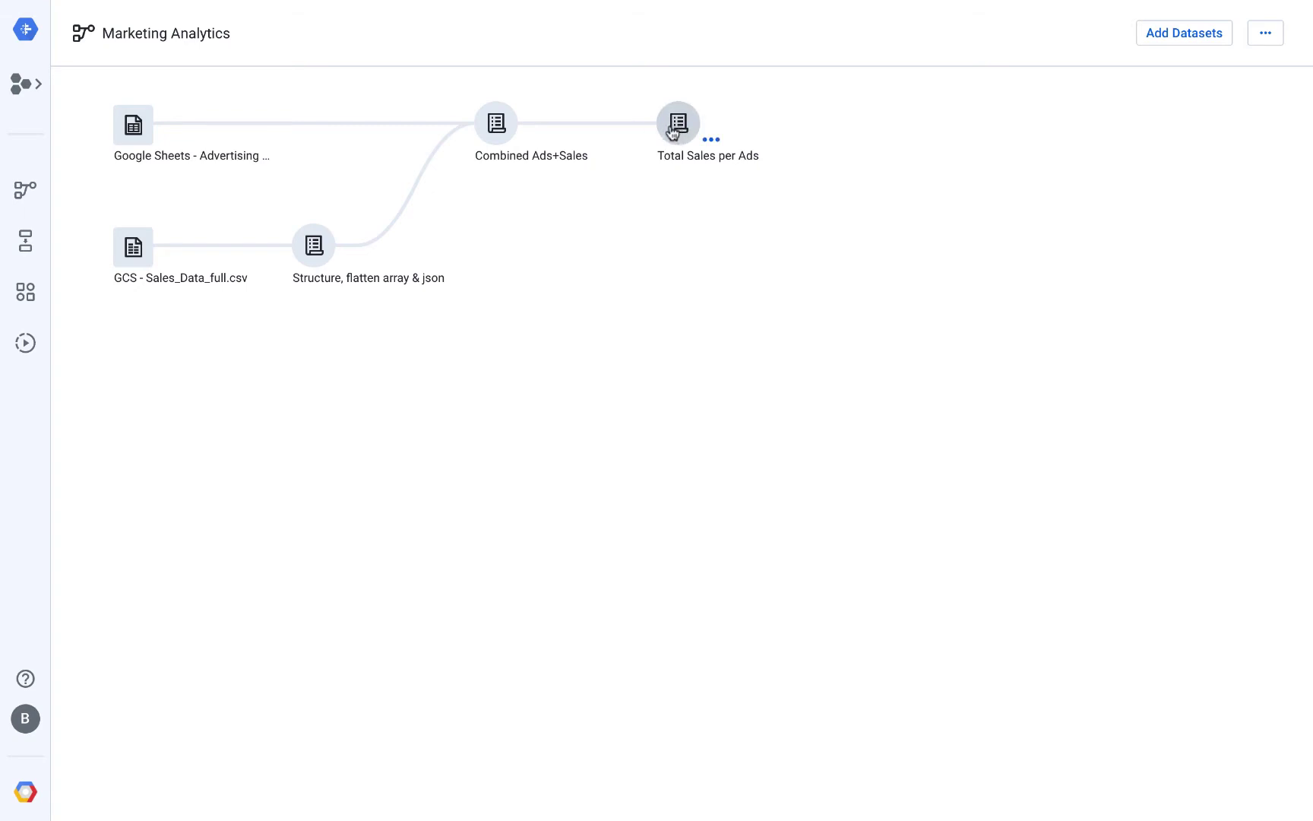
left_click(490, 129)
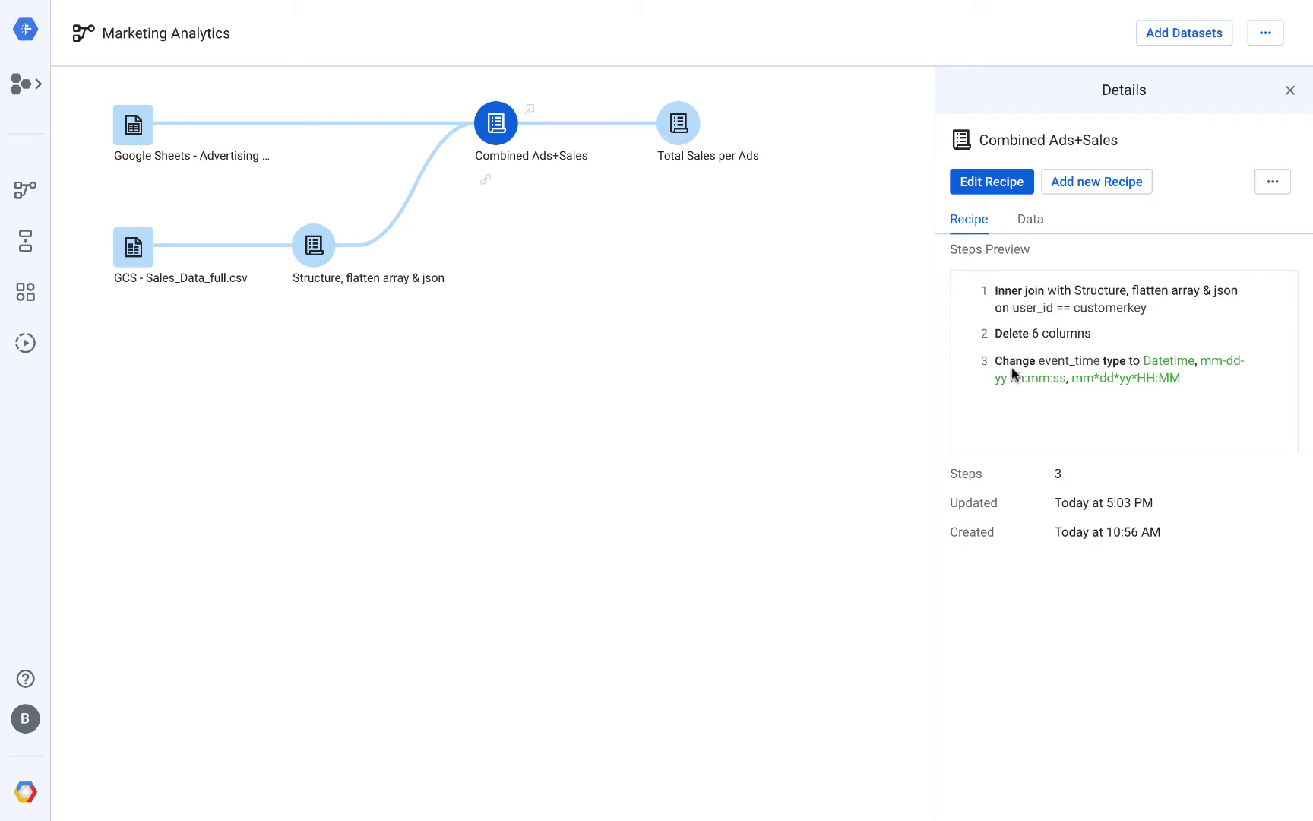
left_click(982, 184)
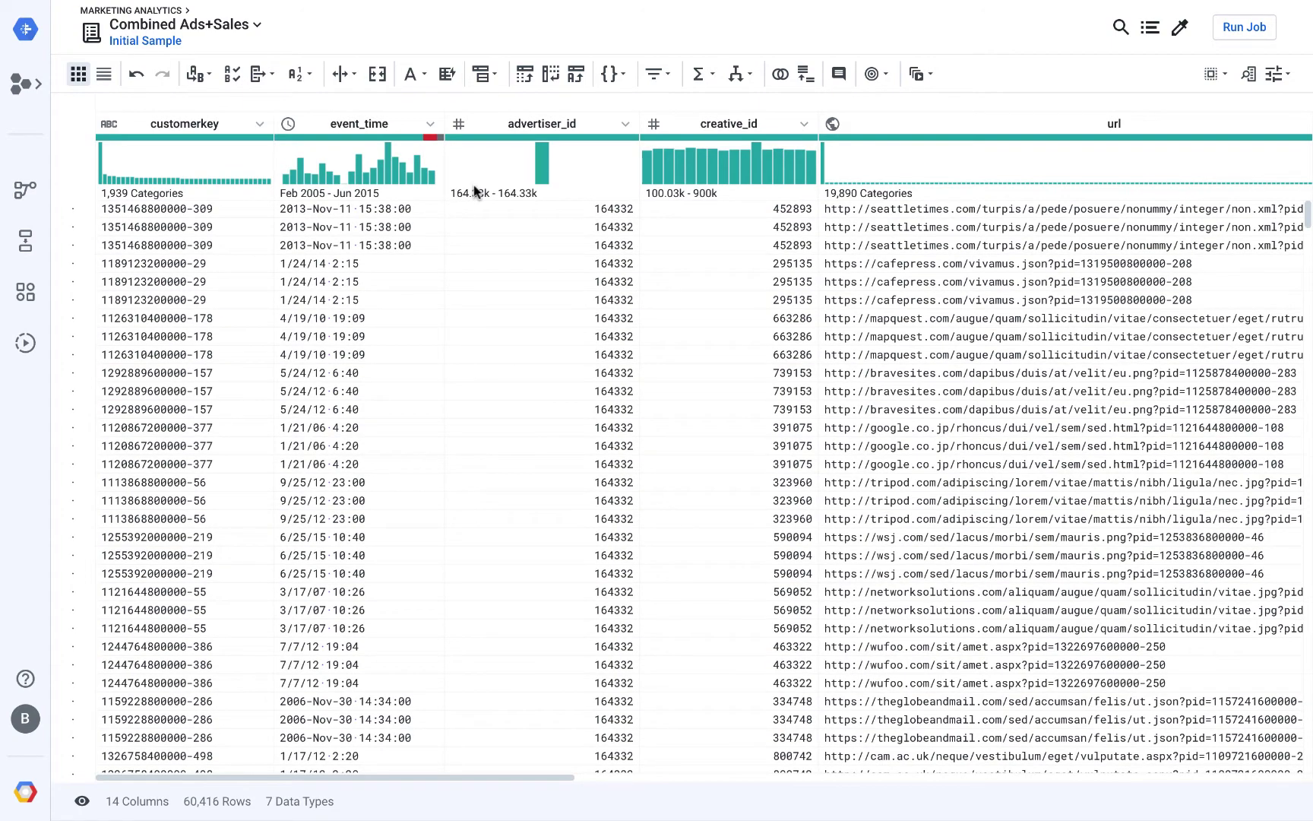
Step: Convert the text in the customerlastname column to UPPERCASE and add it to the recipe
scroll(475, 190, "right", 5)
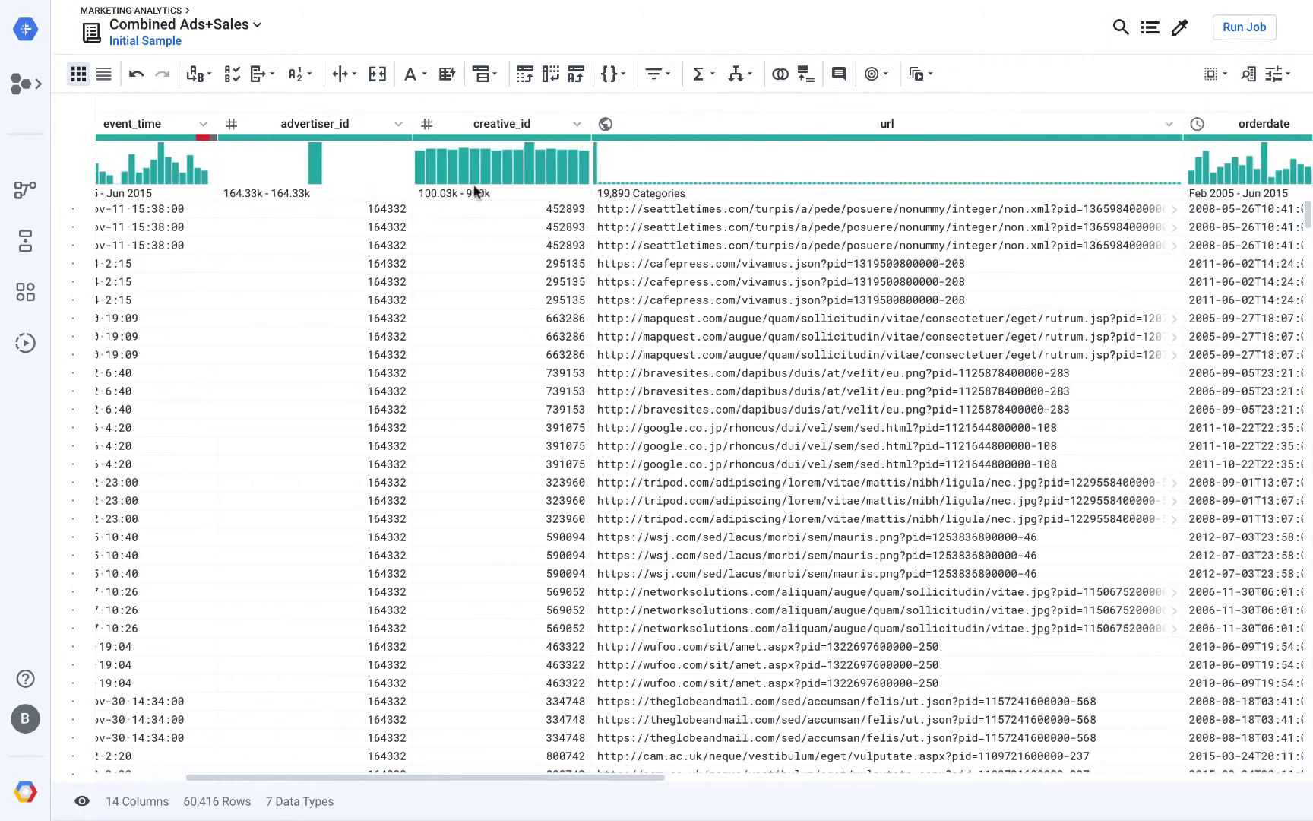
scroll(474, 189, "right", 8)
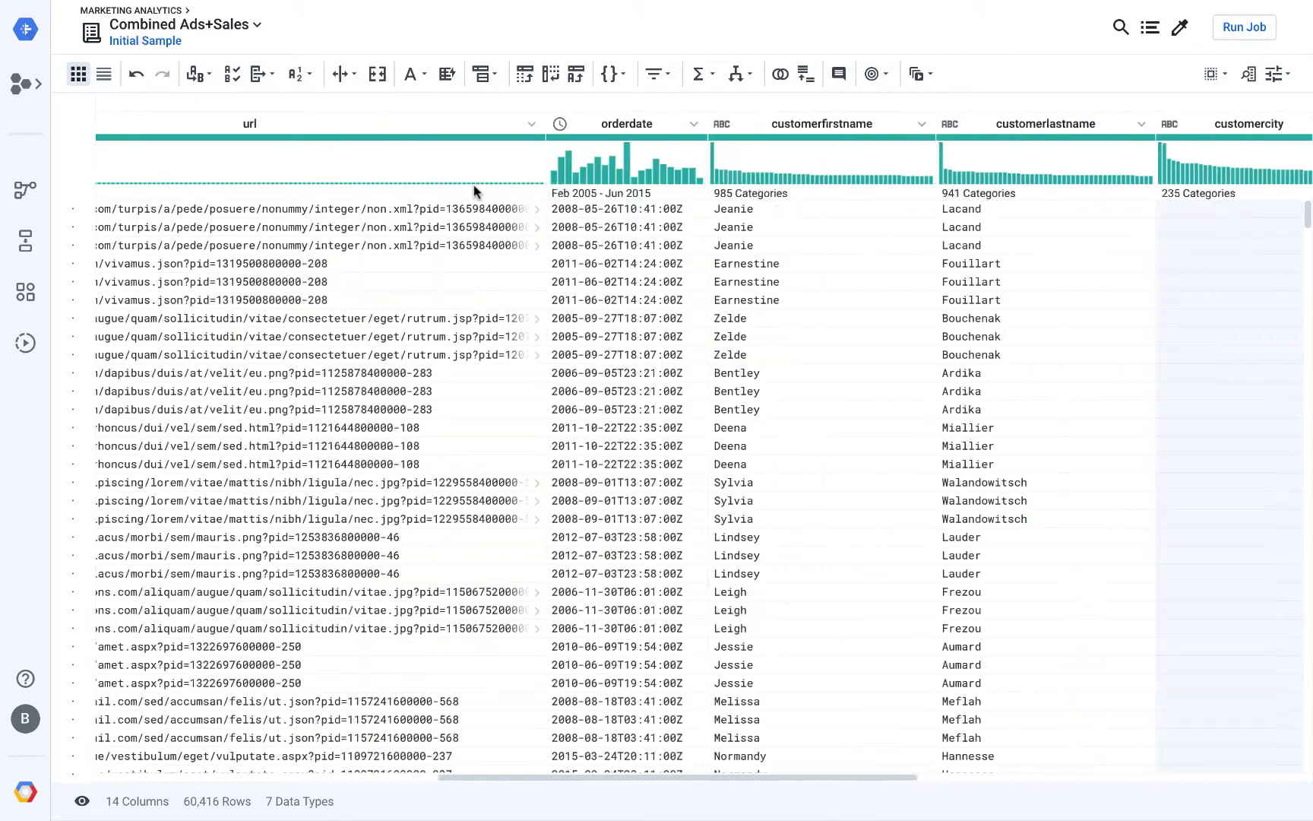
scroll(474, 190, "right", 1)
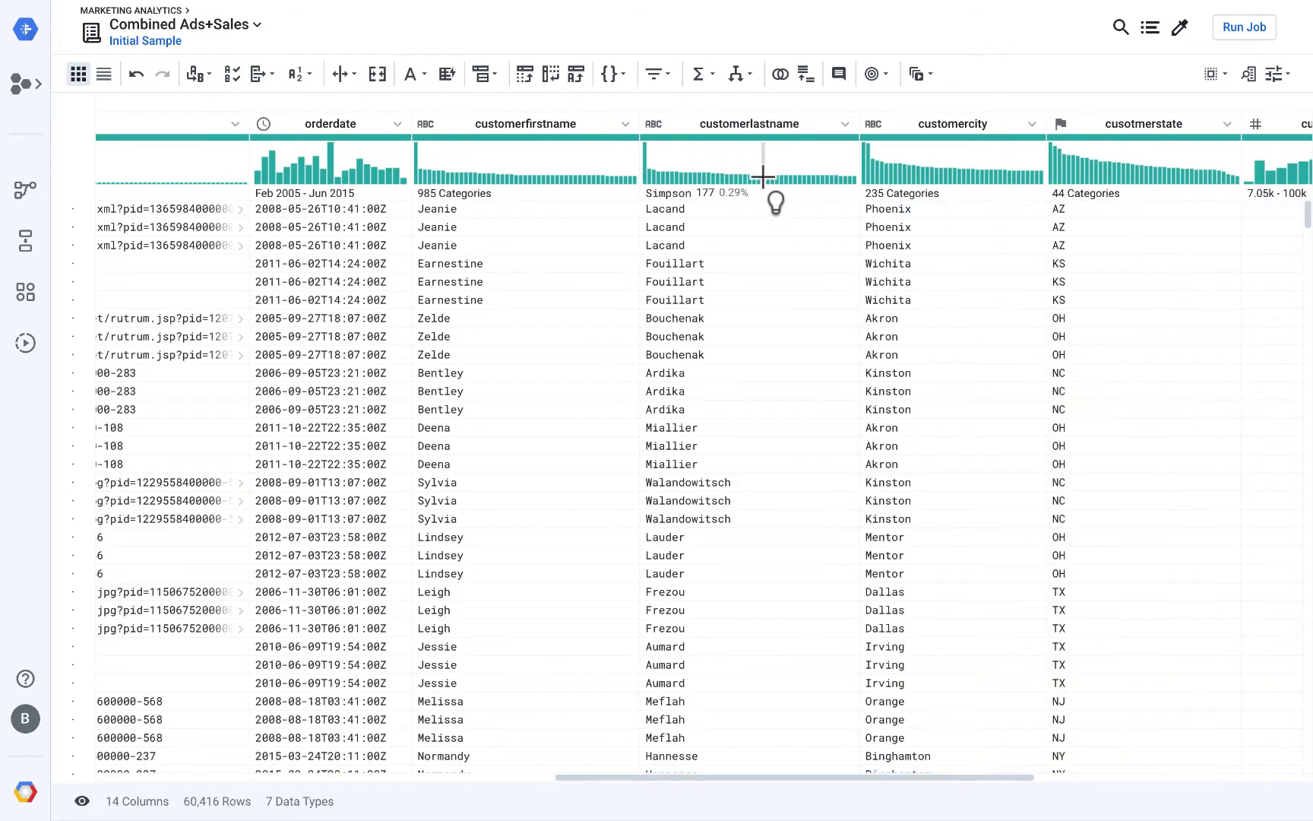
left_click(848, 125)
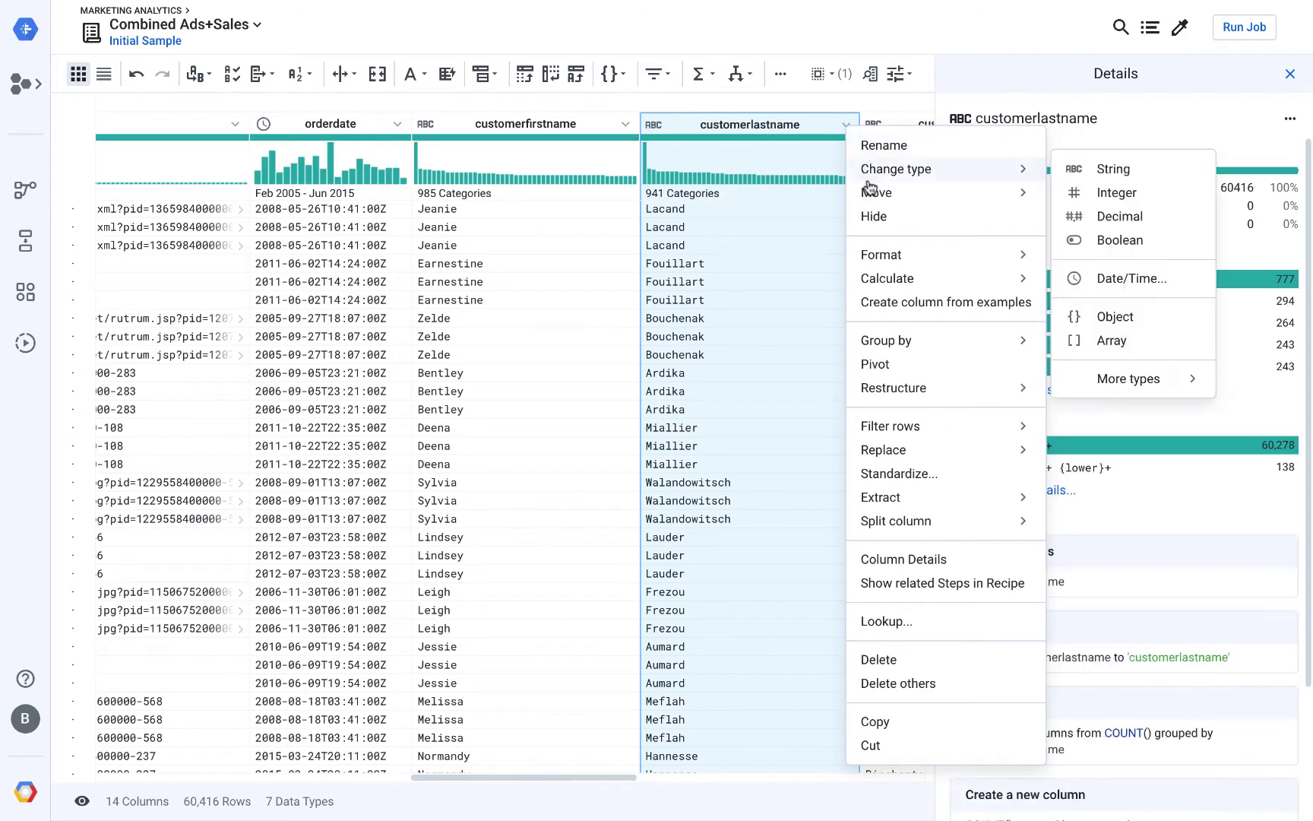
mouse_move(878, 344)
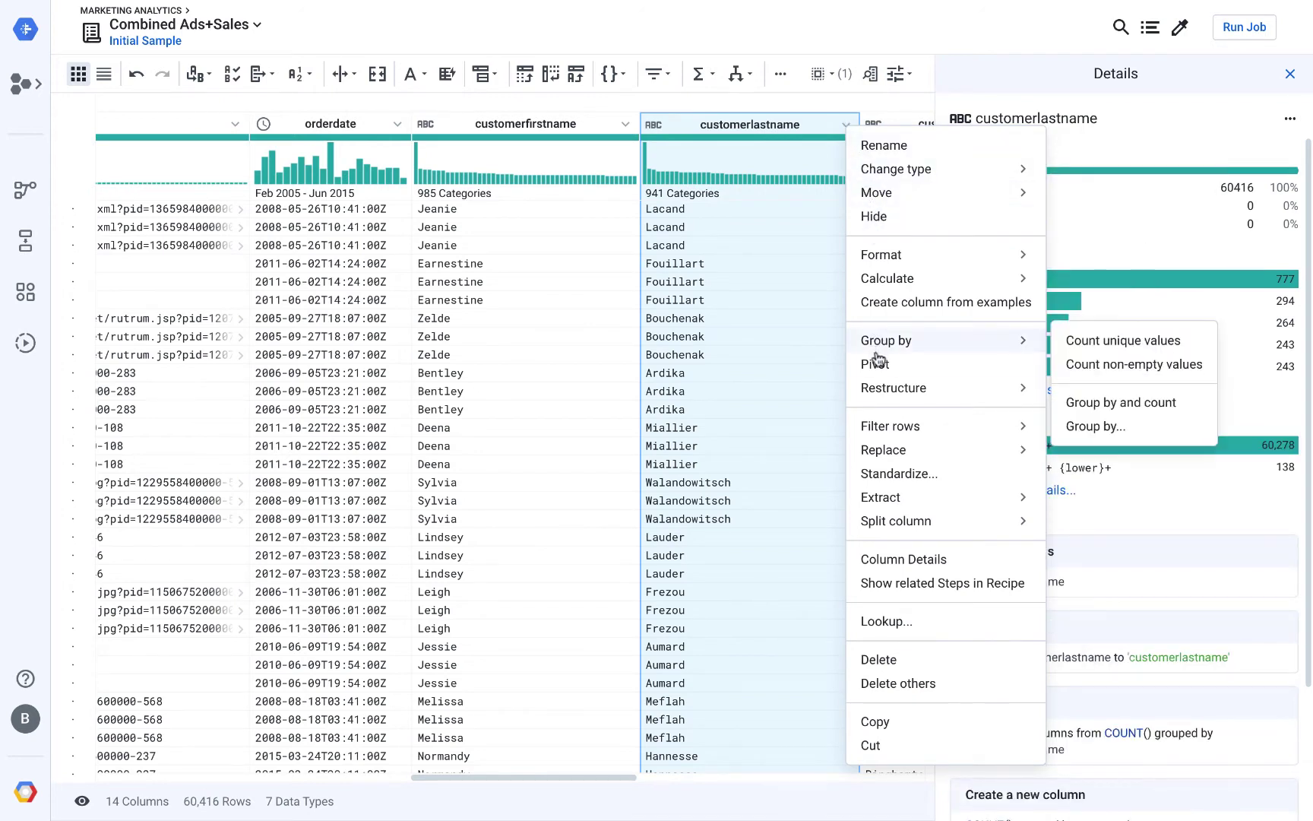
mouse_move(880, 389)
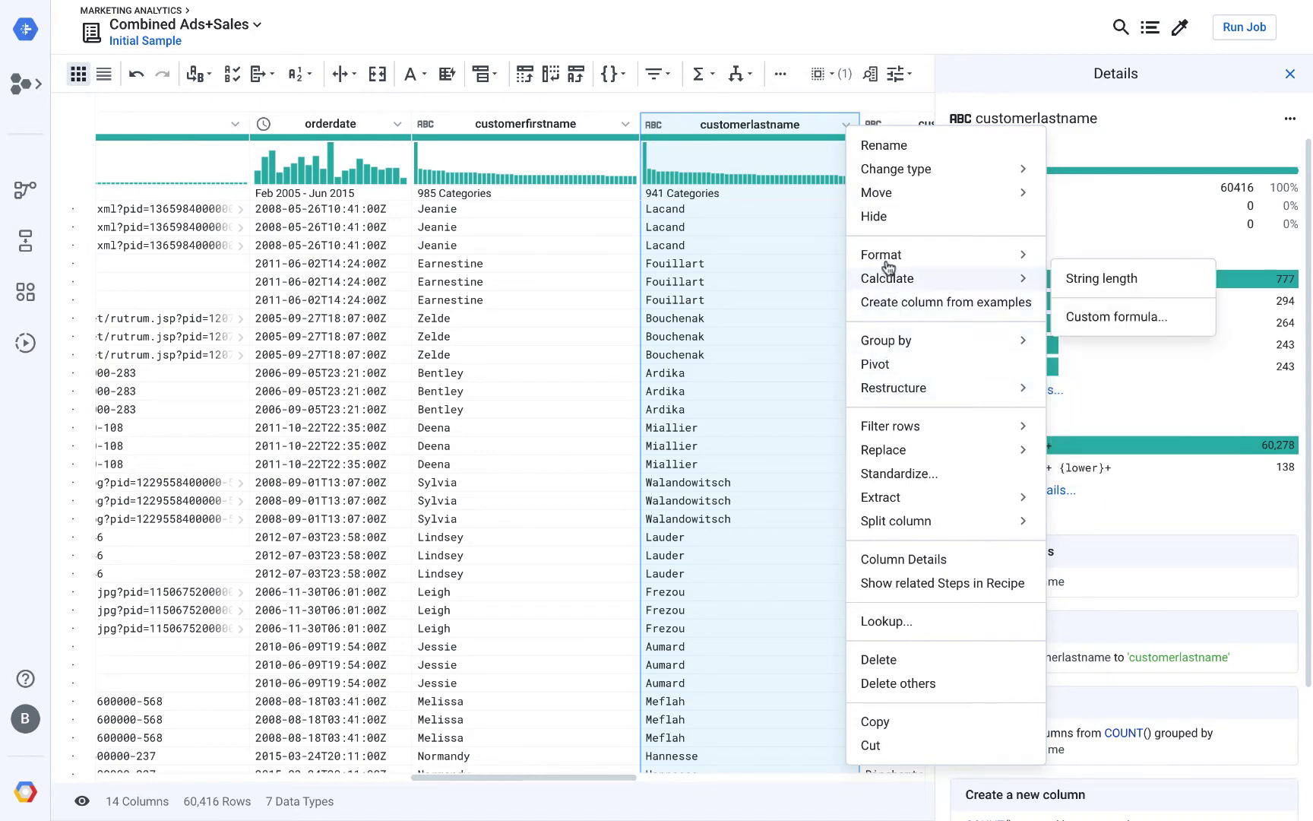
mouse_move(888, 262)
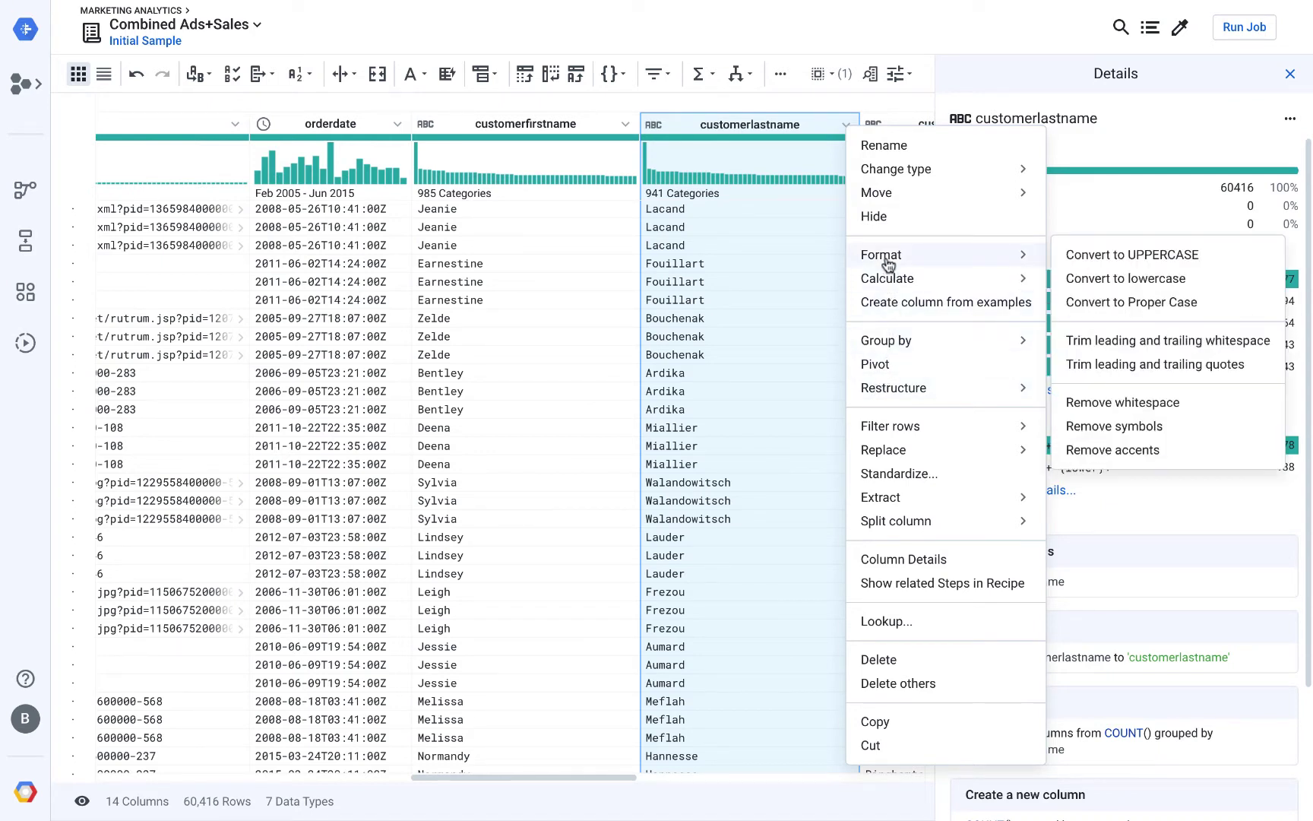
left_click(1106, 256)
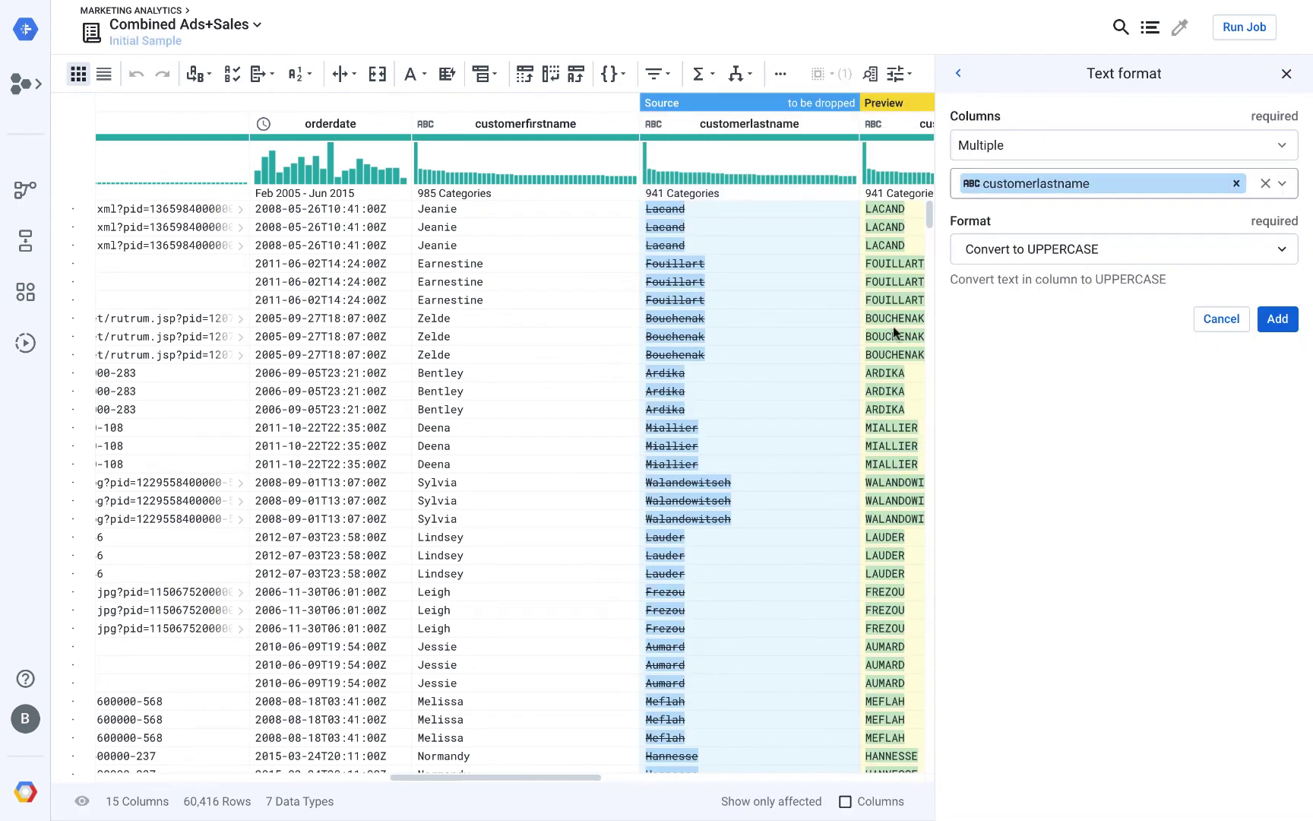
left_click(1276, 319)
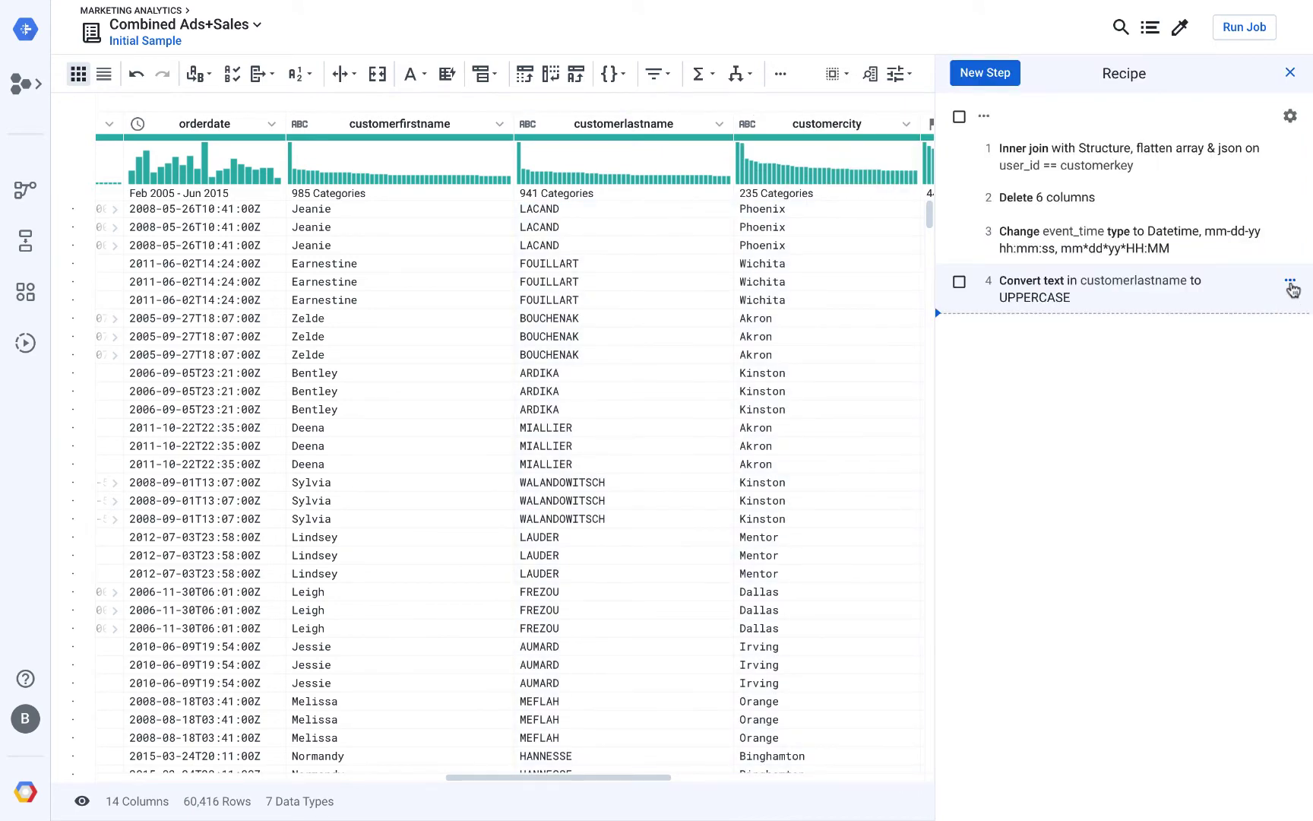
Step: Examine the actions available for the uppercase conversion step in the recipe
left_click(1290, 282)
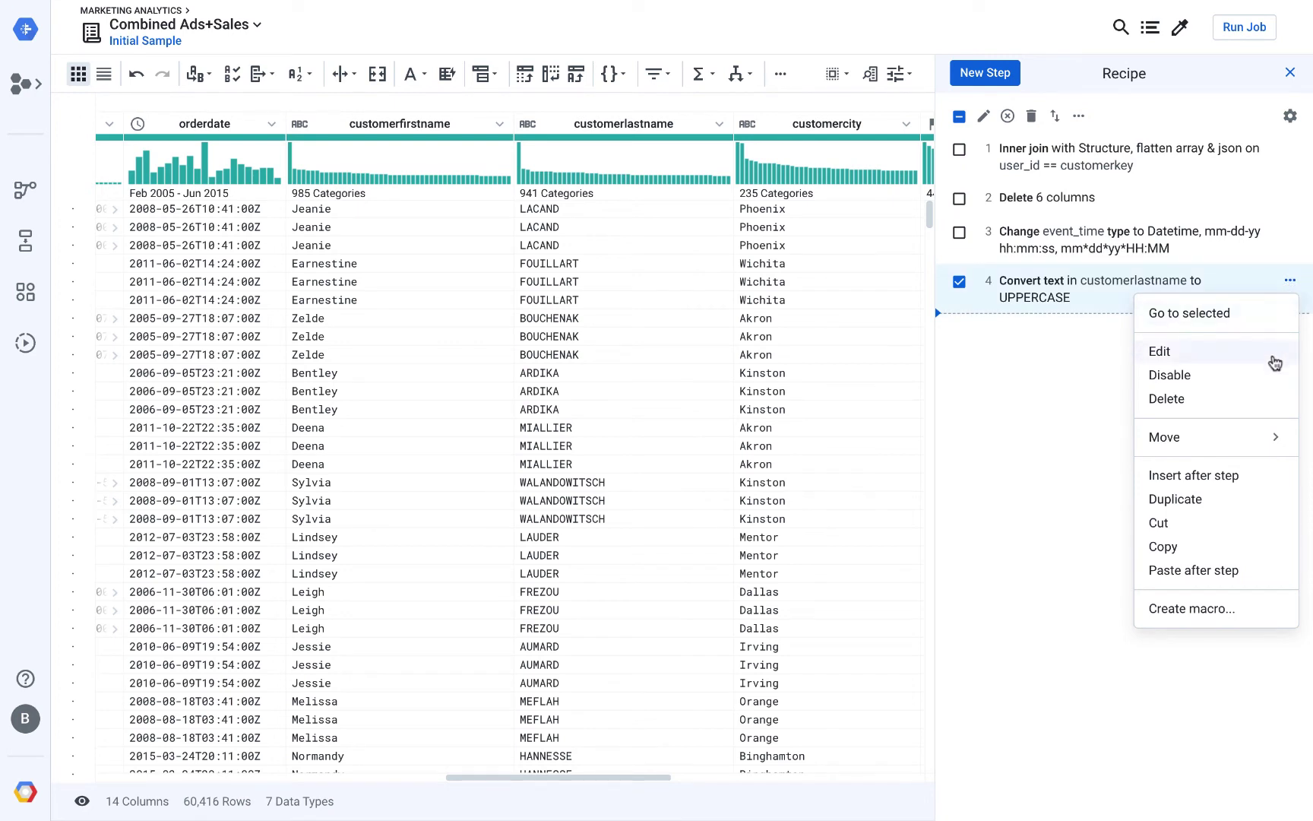
mouse_move(1258, 454)
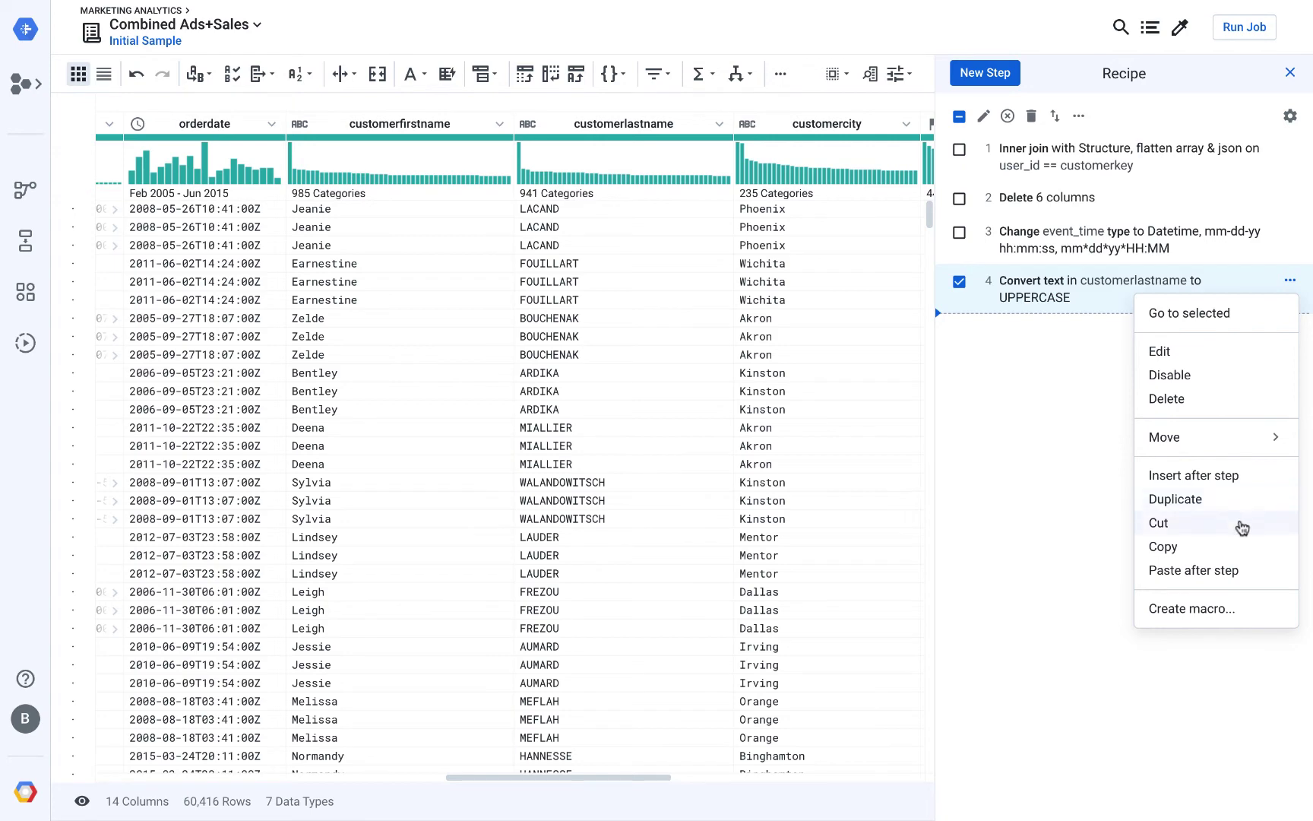
left_click(1044, 485)
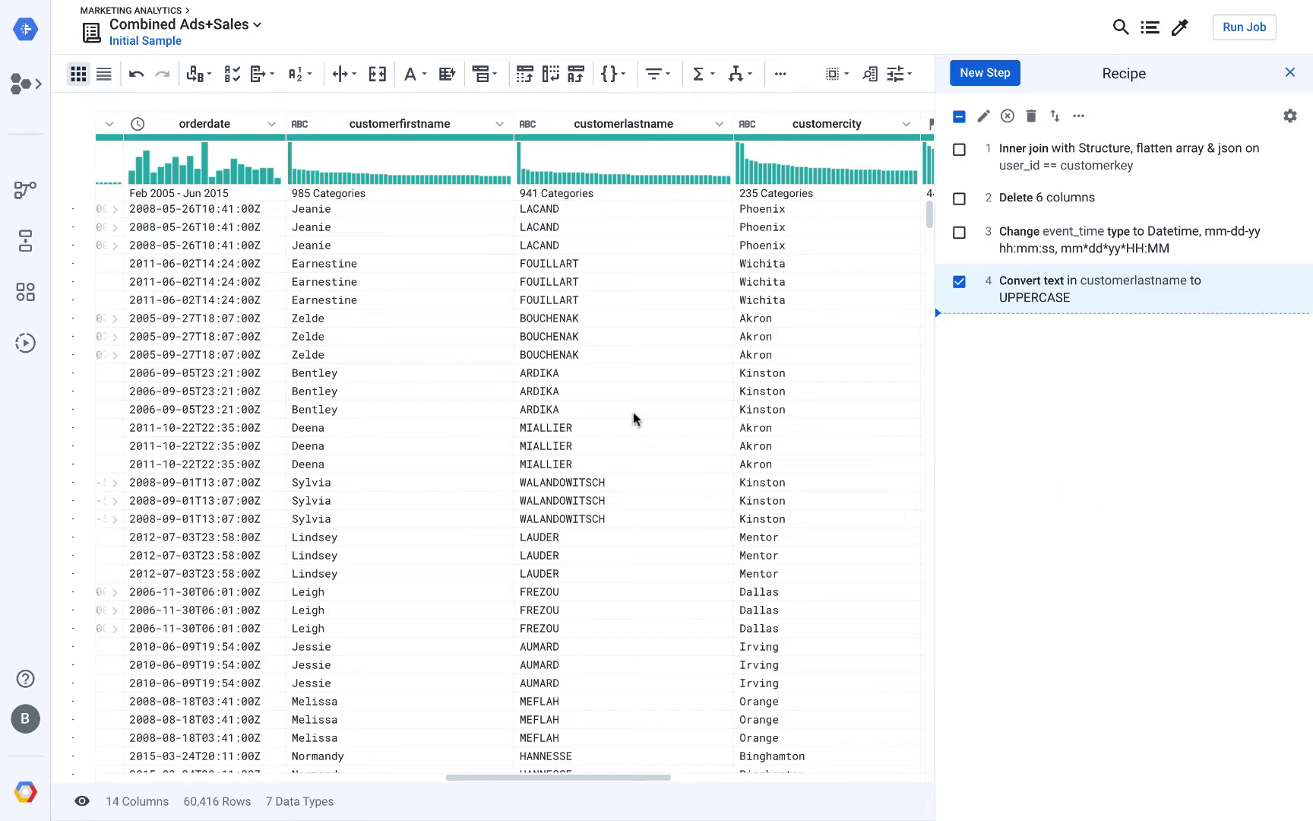
Step: Extract the product ID after "pid=" from the url column with the suggested pattern {digit}+-{digit}+ and add it to the recipe
scroll(634, 418, "left", 5)
scroll(634, 418, "left", 4)
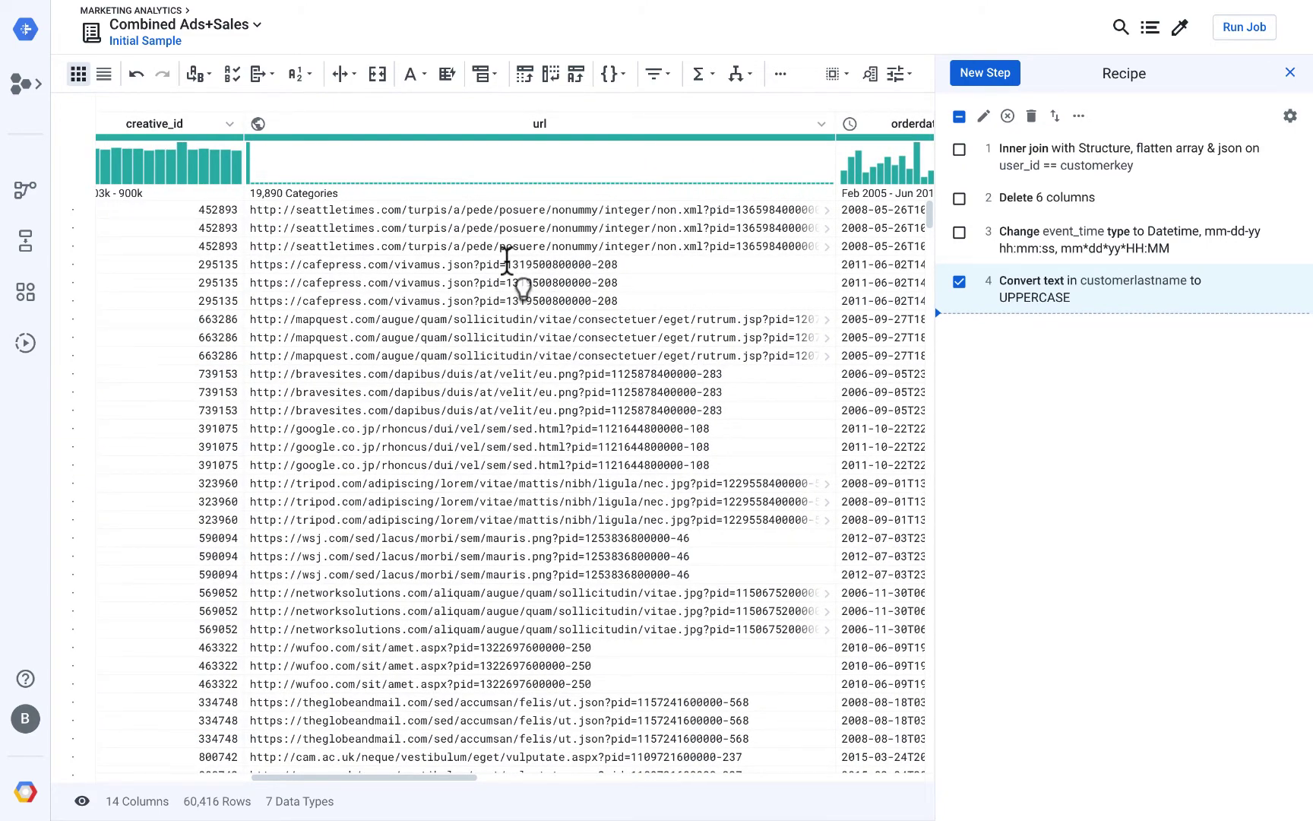
left_click_drag(506, 264, 621, 270)
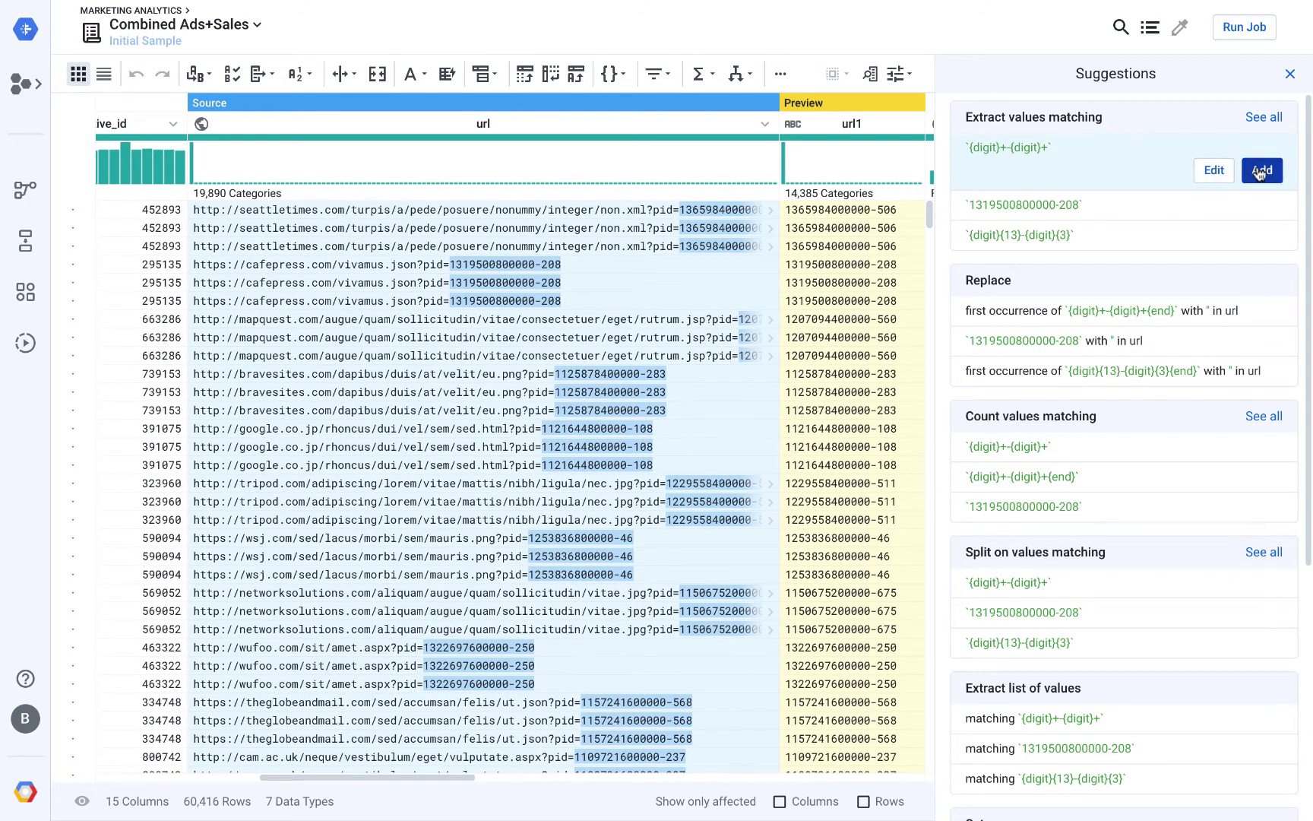
left_click(1261, 171)
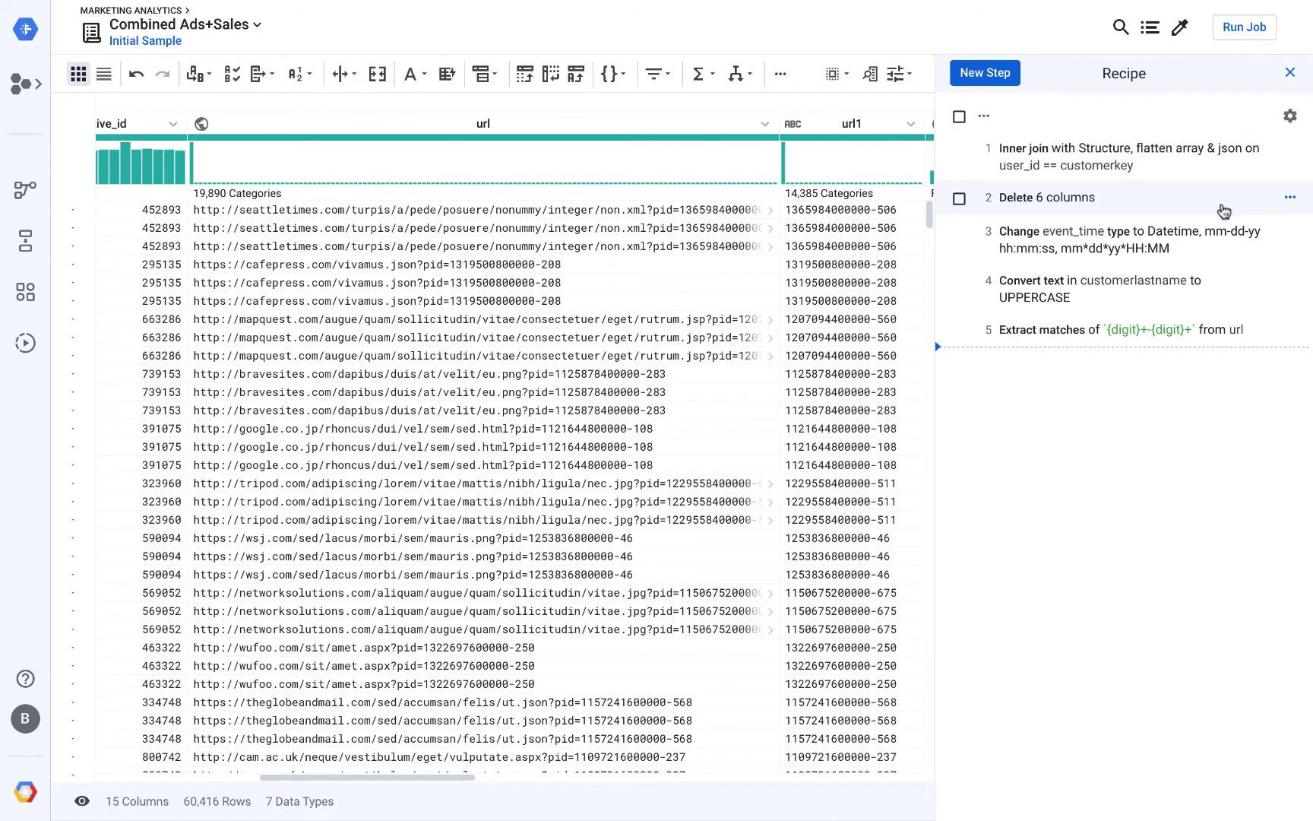
Step: Start a new Merge columns recipe step that combines customerfirstname and customerlastname
left_click(985, 76)
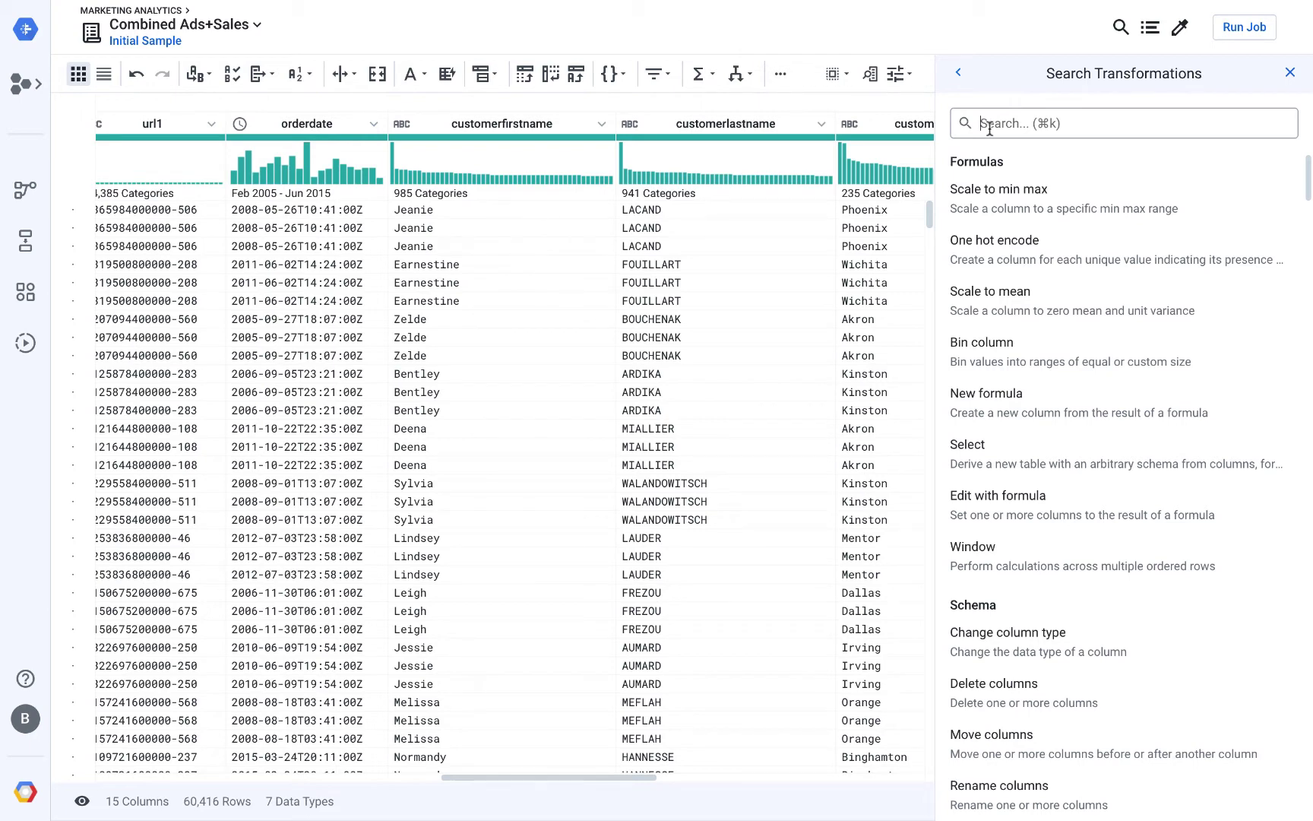
type("co")
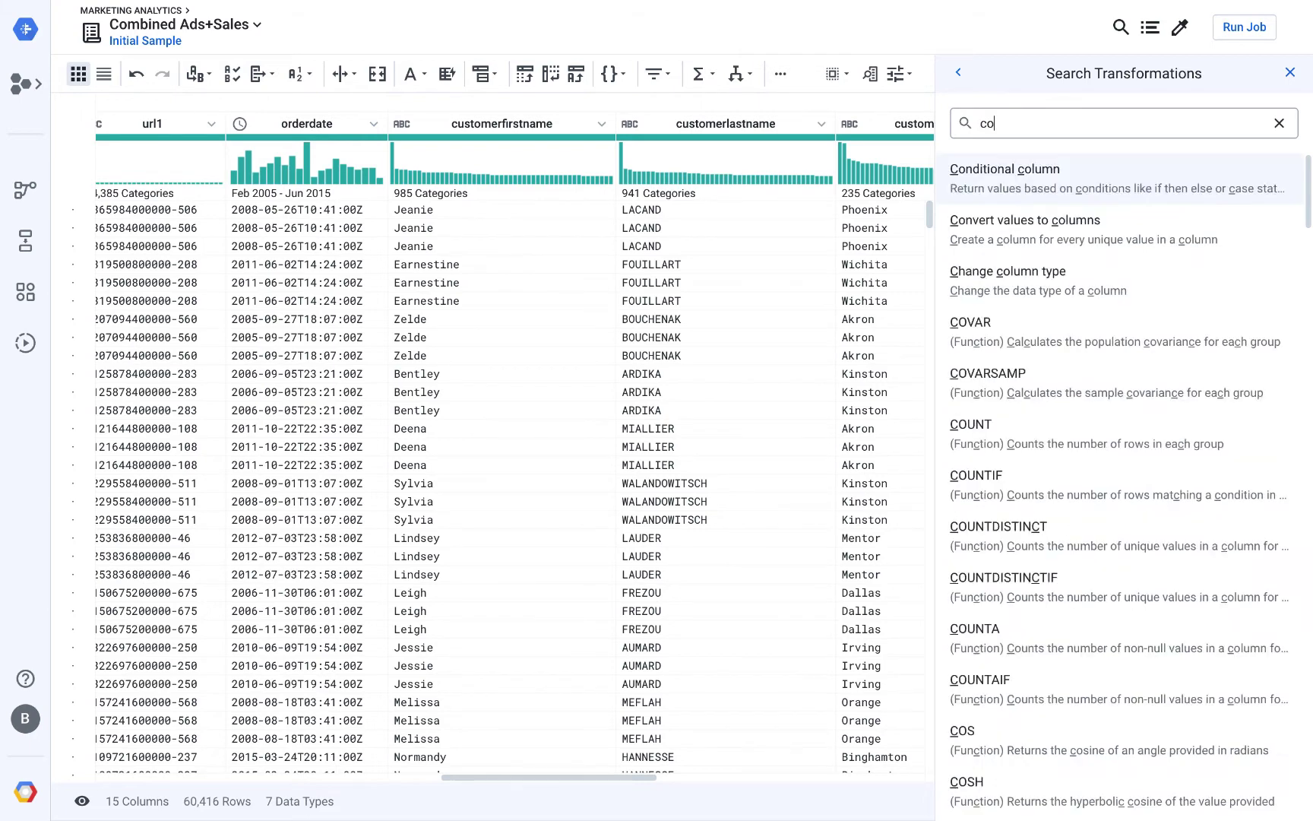
type("mbi")
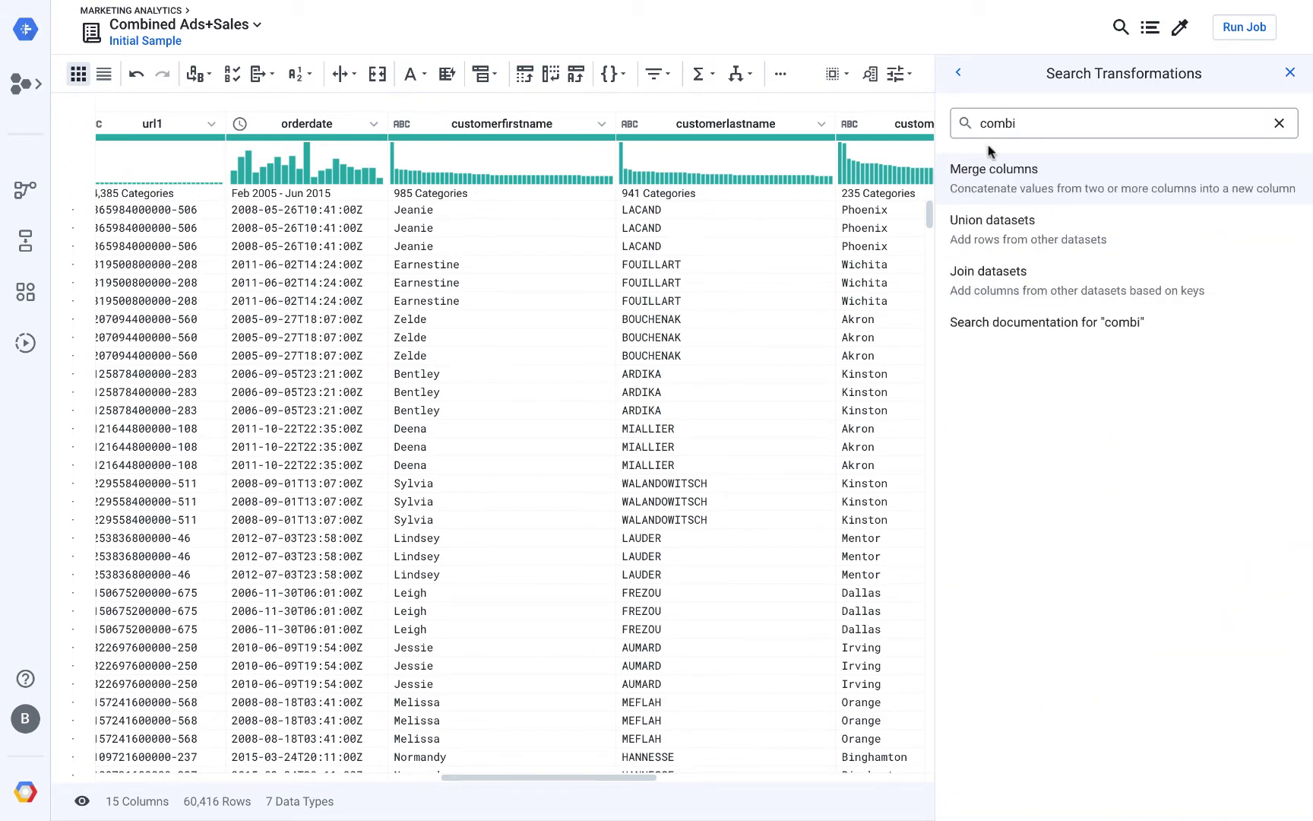
left_click(990, 182)
type("f")
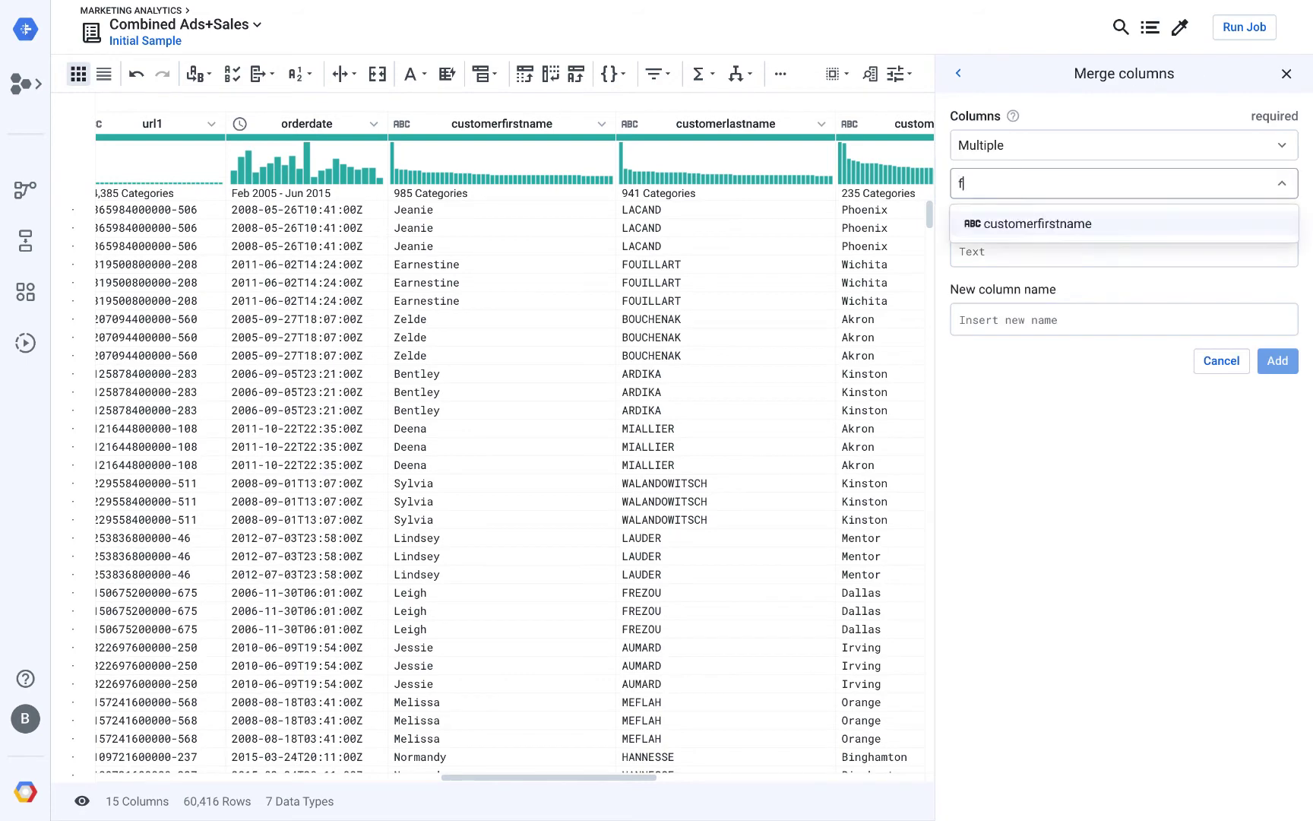
type("ir")
key("Return")
type("la")
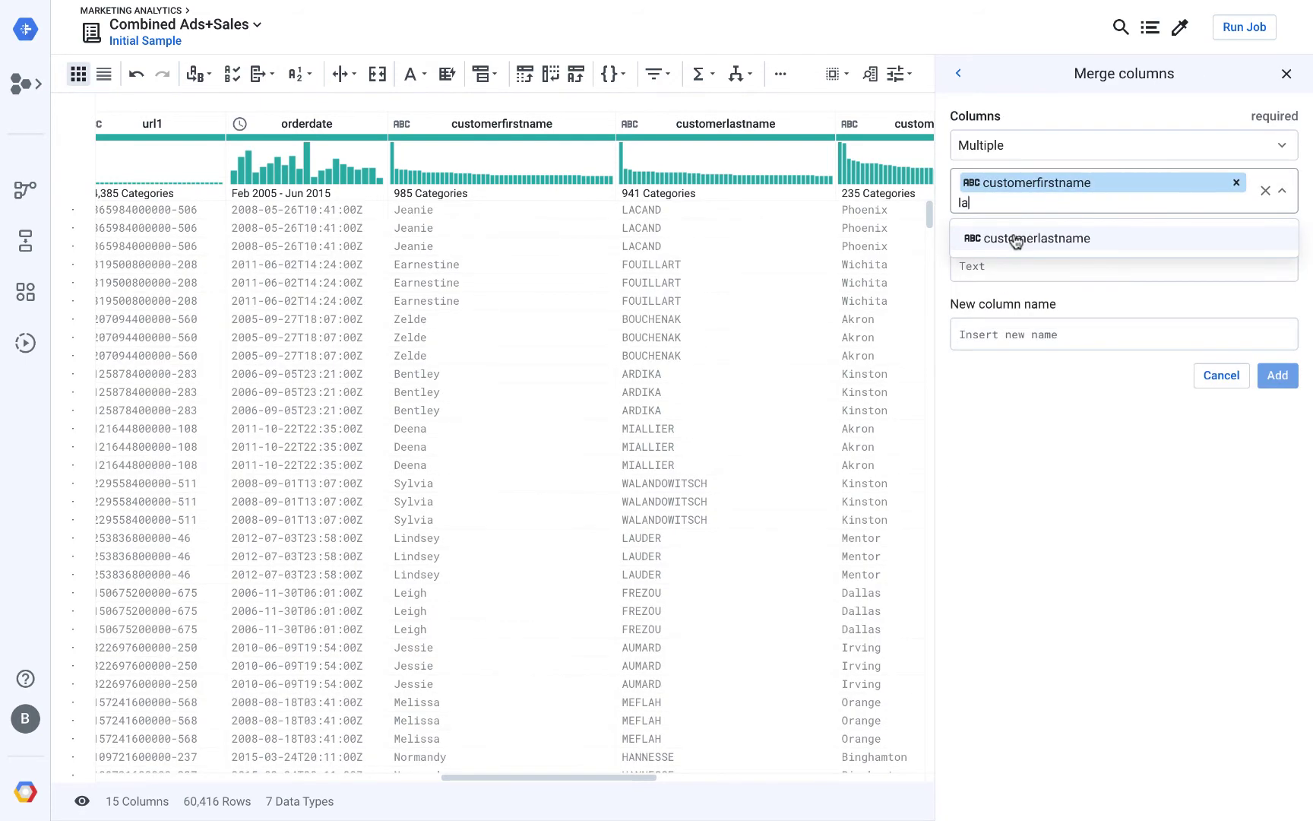
left_click(1016, 238)
Step: Set a space as the merge separator, name the new column Full Name, and add the step to the recipe
left_click(984, 278)
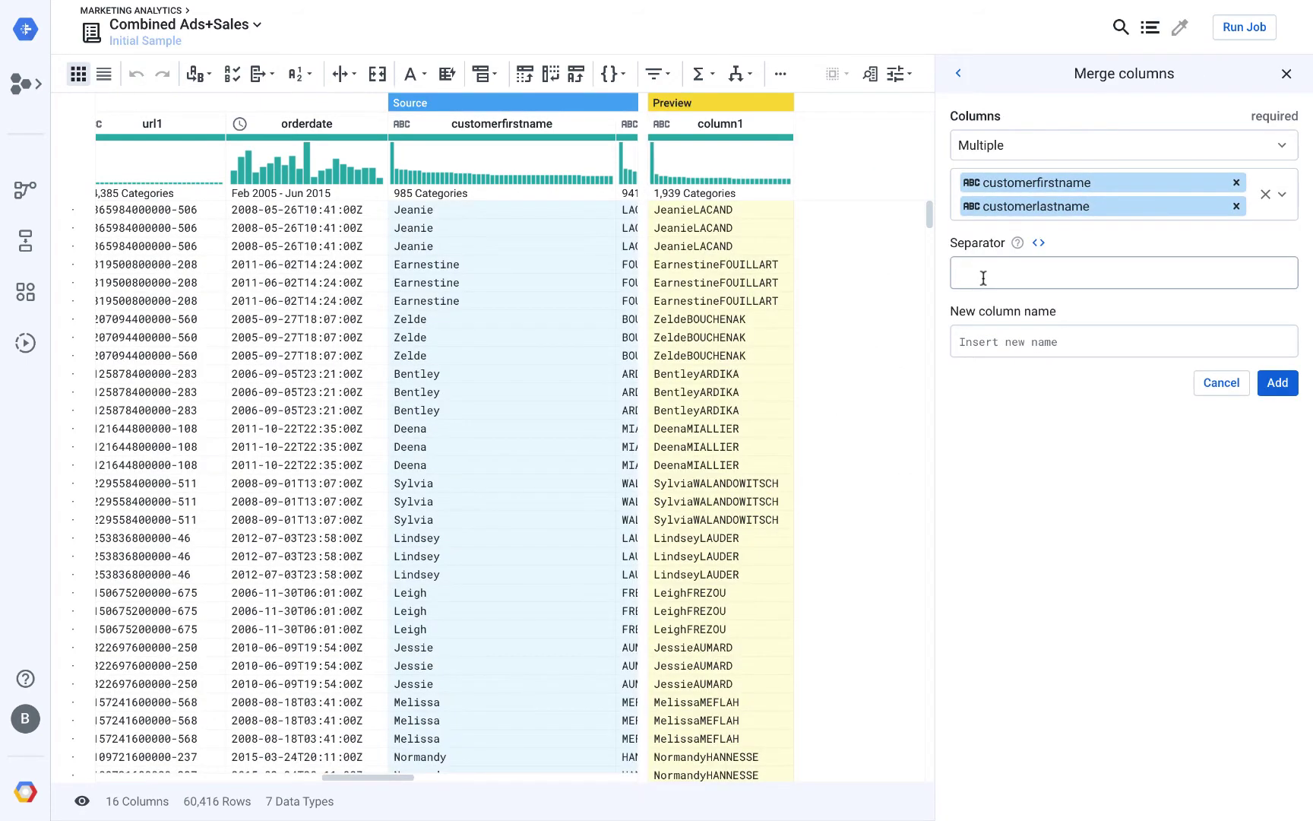
left_click(982, 338)
type("Full ")
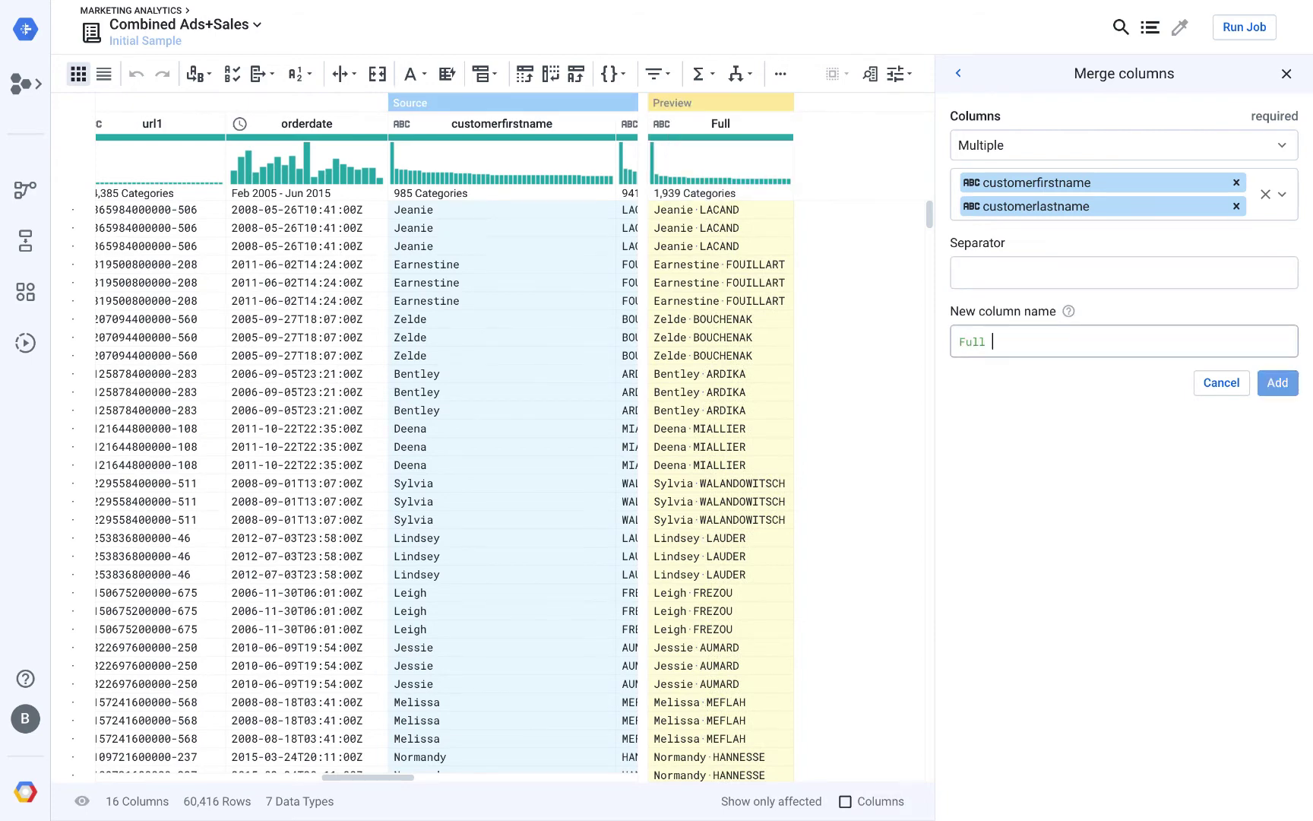
type("Name")
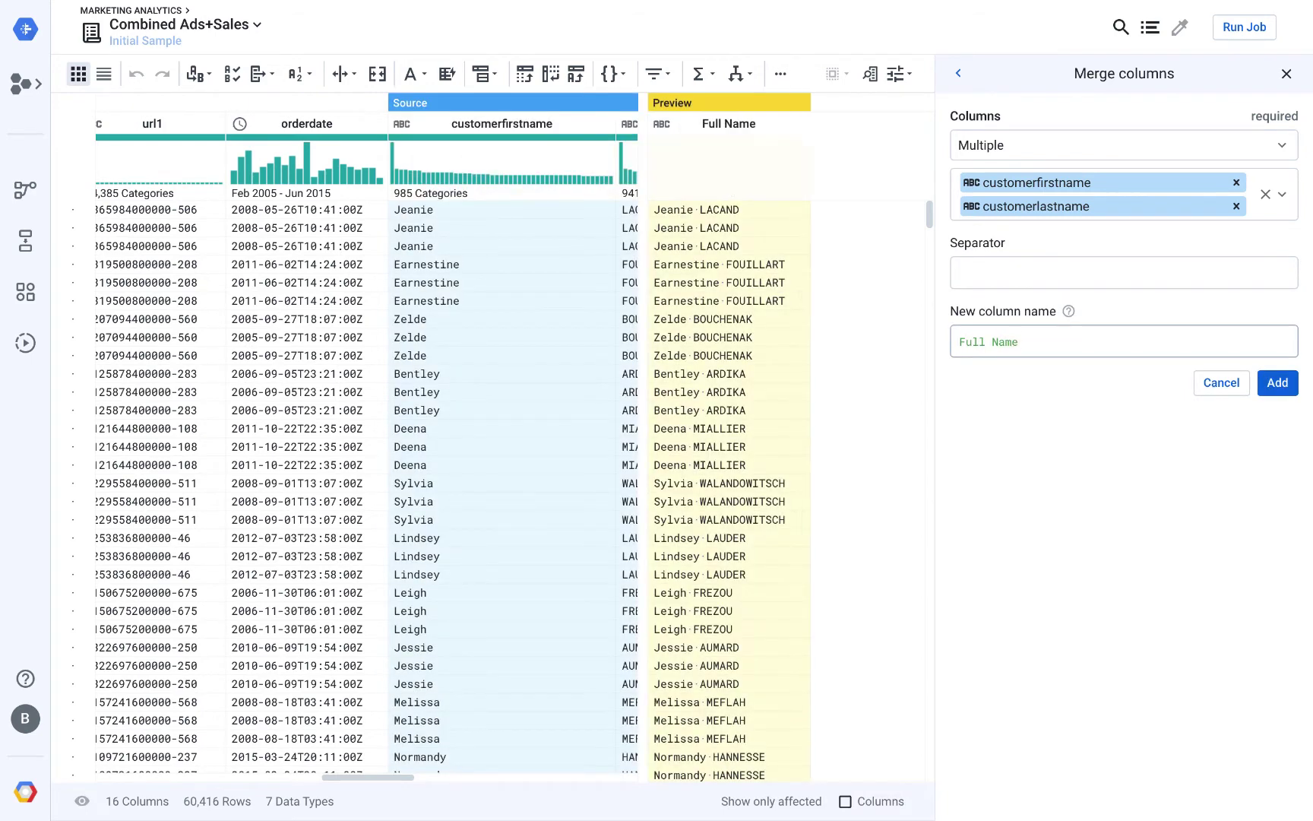
left_click(1279, 384)
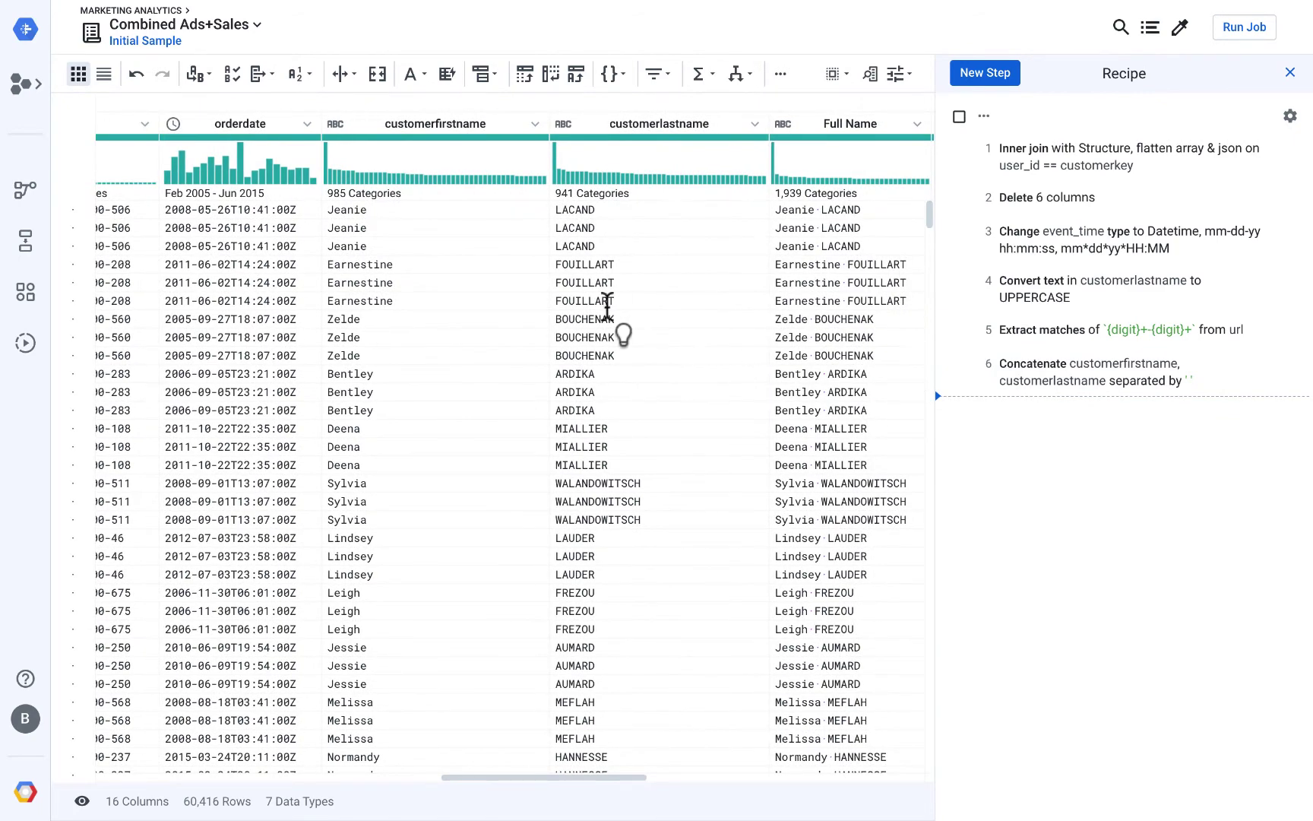
Step: Start a Group by recipe step that calculates AVERAGE(discount) for each customerkey
scroll(499, 272, "down", 1)
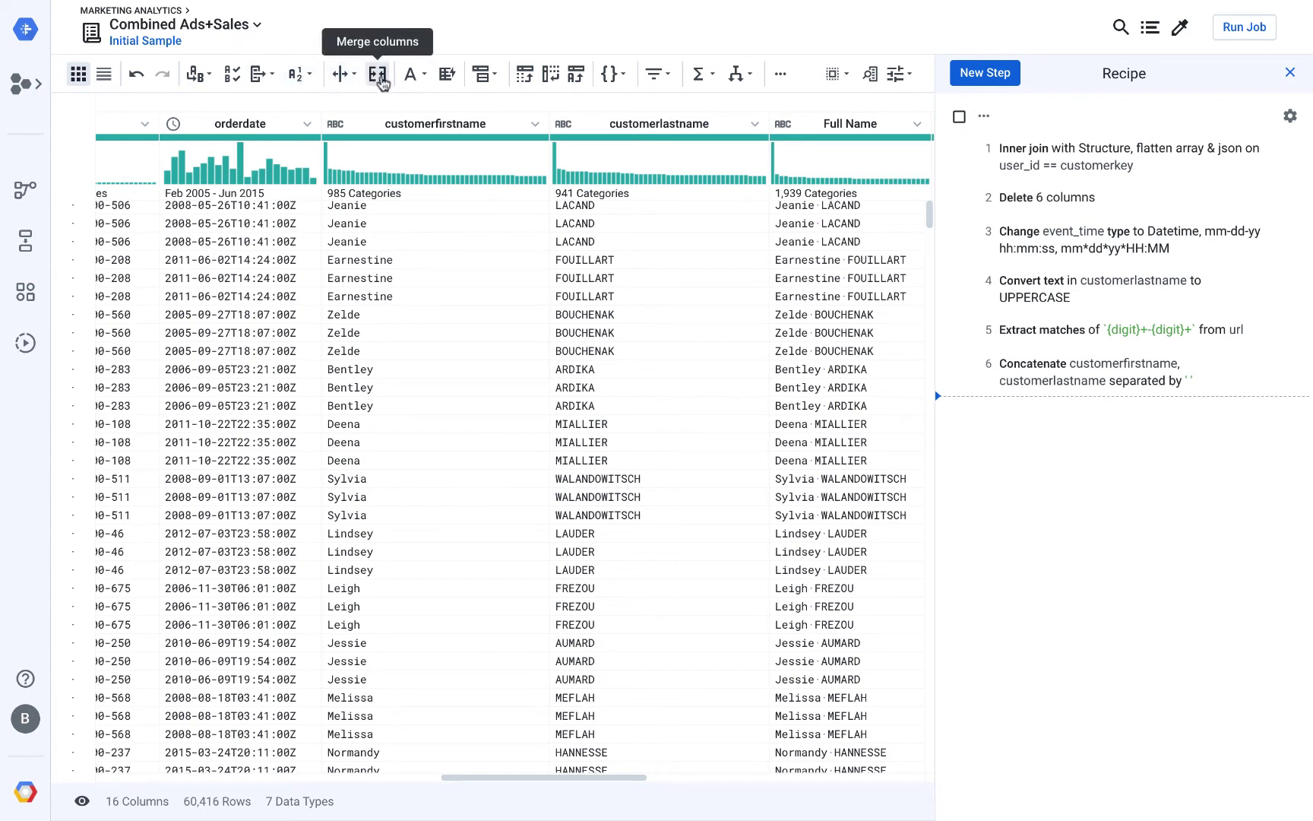
left_click(498, 82)
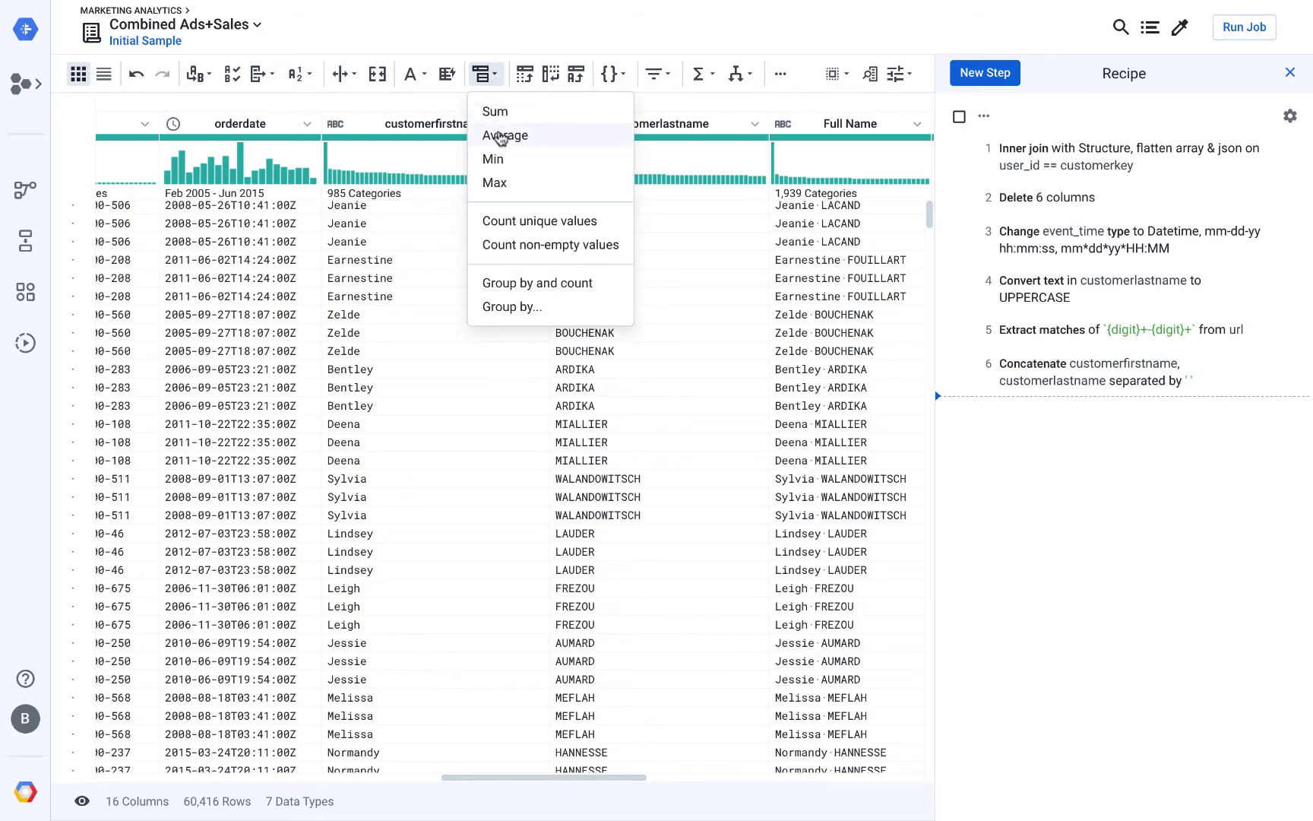
left_click(501, 135)
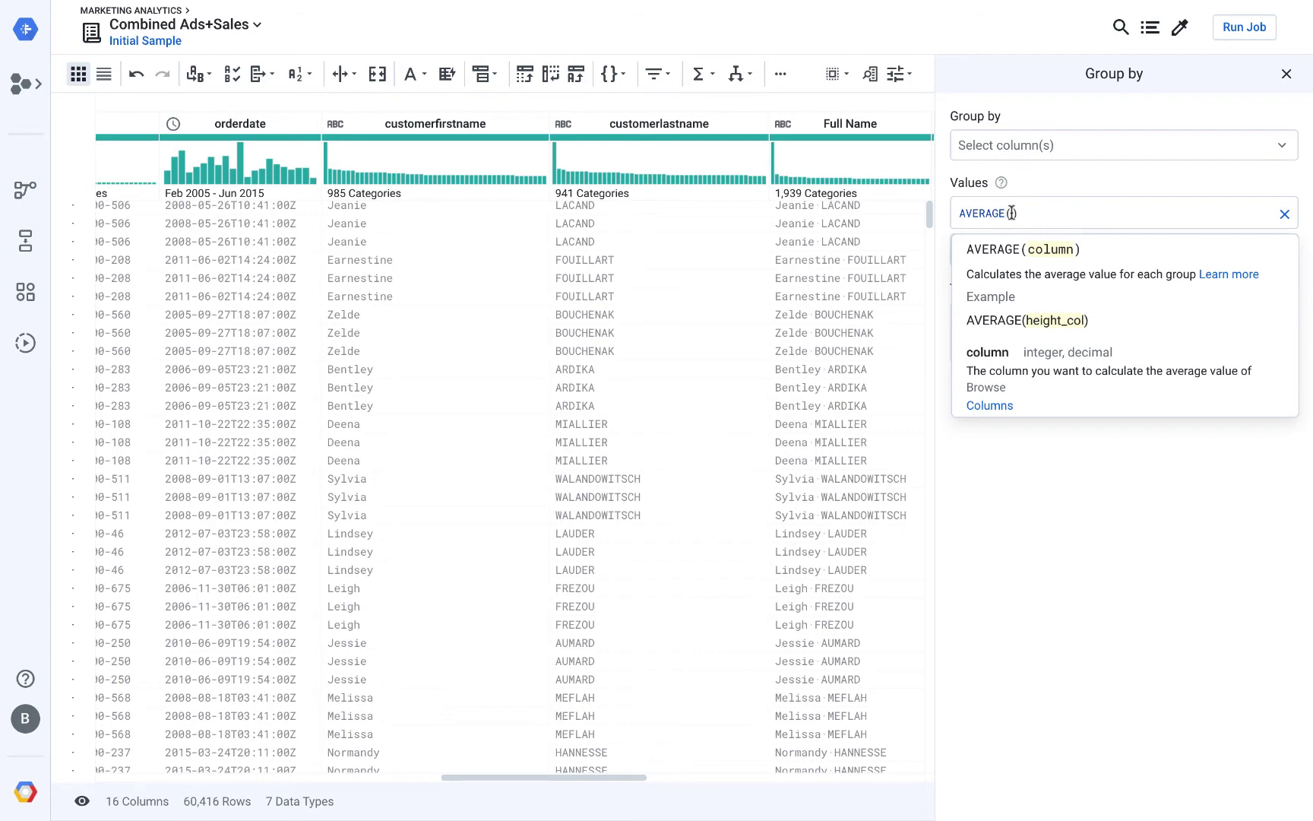
type("discount")
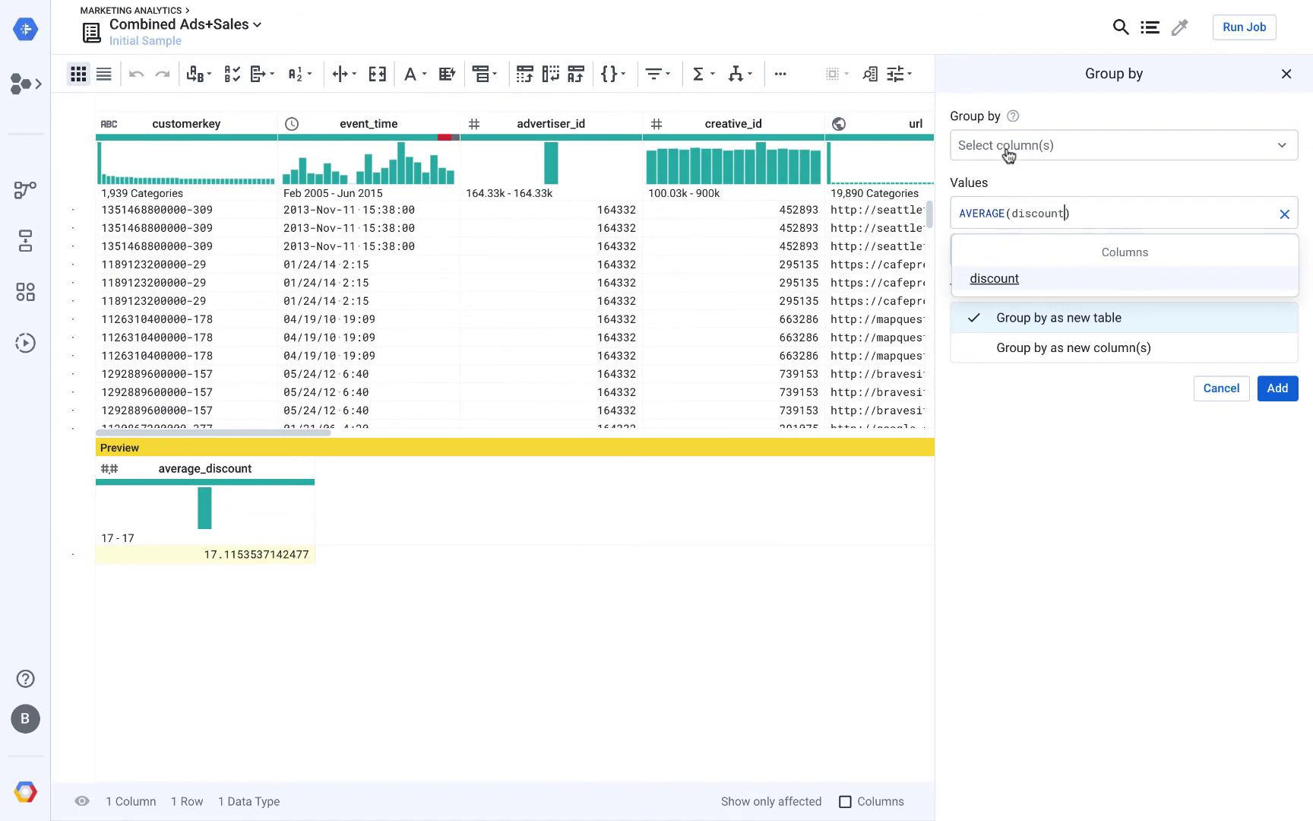
left_click(1008, 154)
left_click(1006, 186)
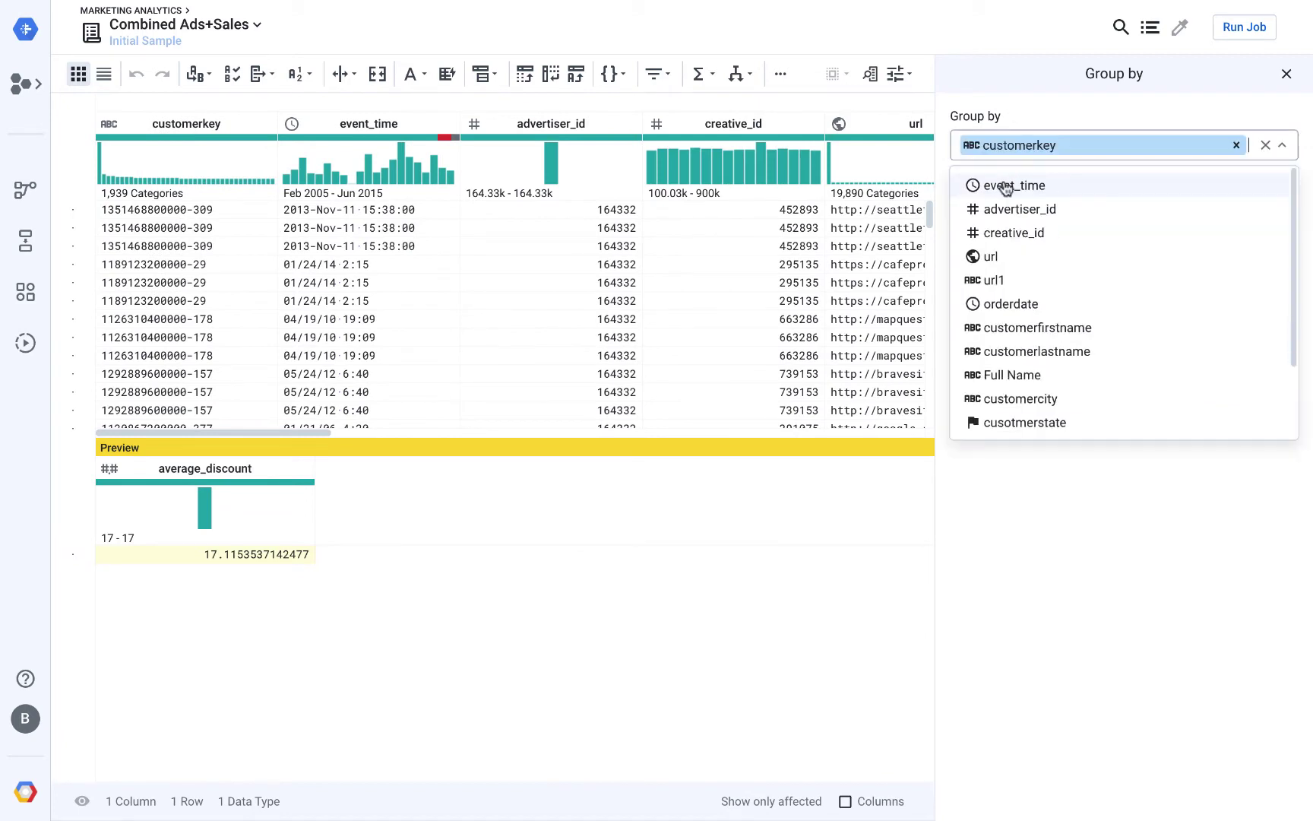
left_click(1037, 478)
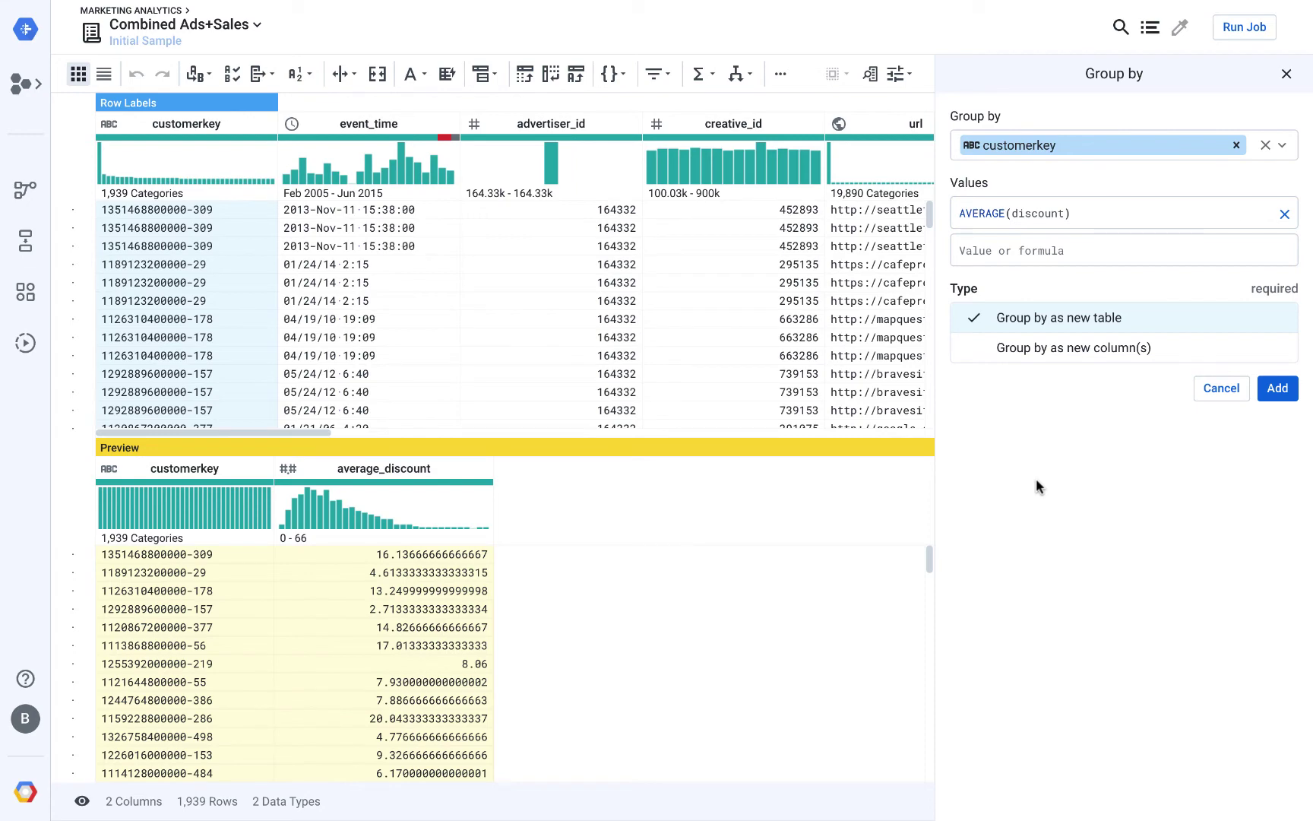
Step: Output the grouped average discount as new column(s), check the preview, and add the step to the recipe
left_click(1071, 354)
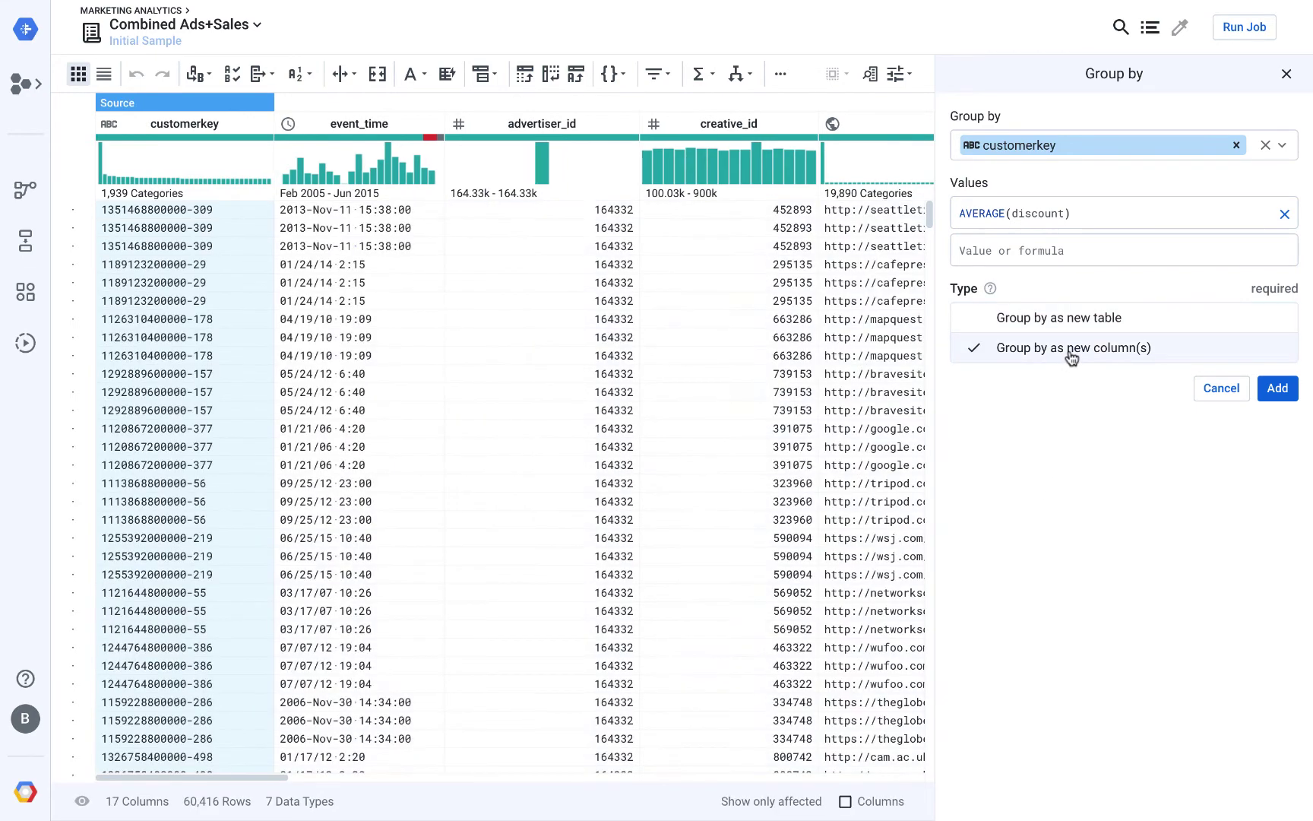
scroll(890, 396, "right", 2)
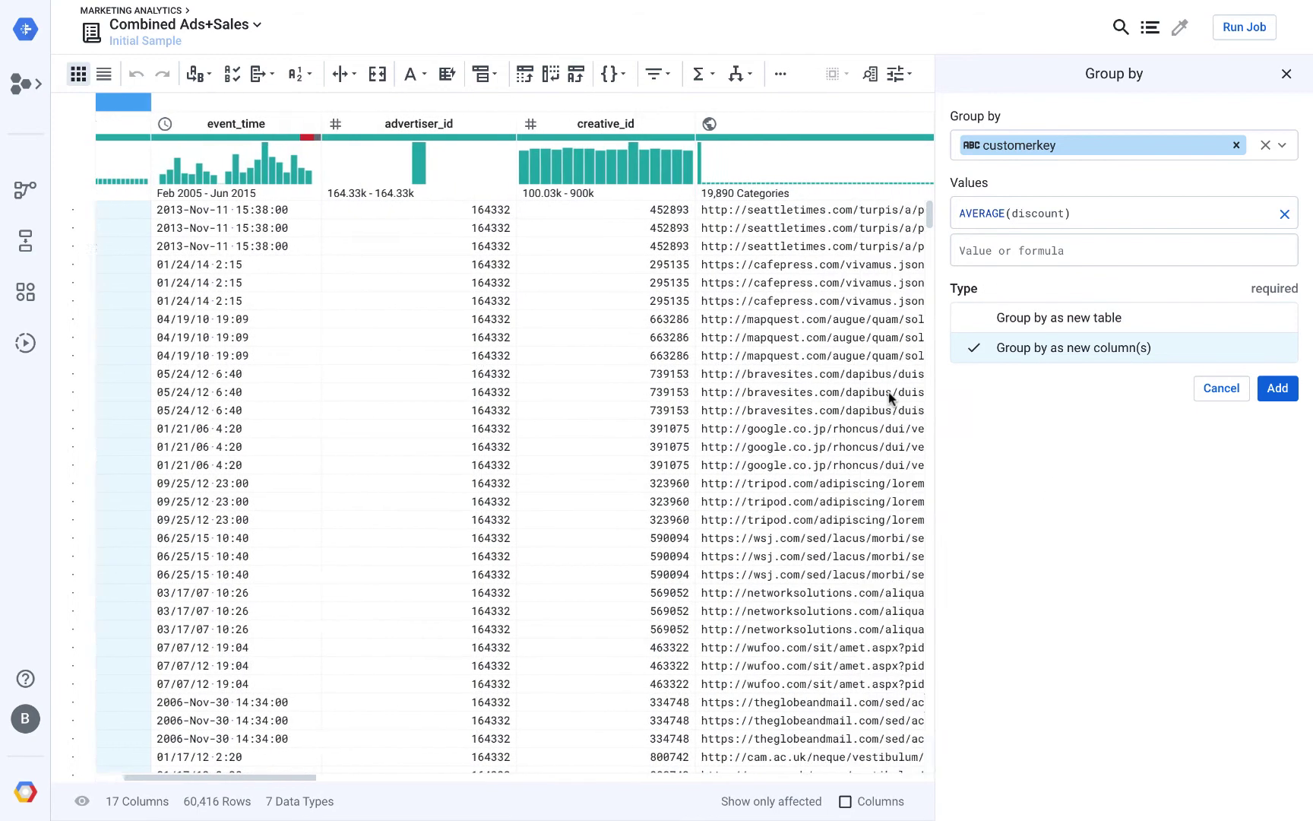
scroll(890, 396, "right", 10)
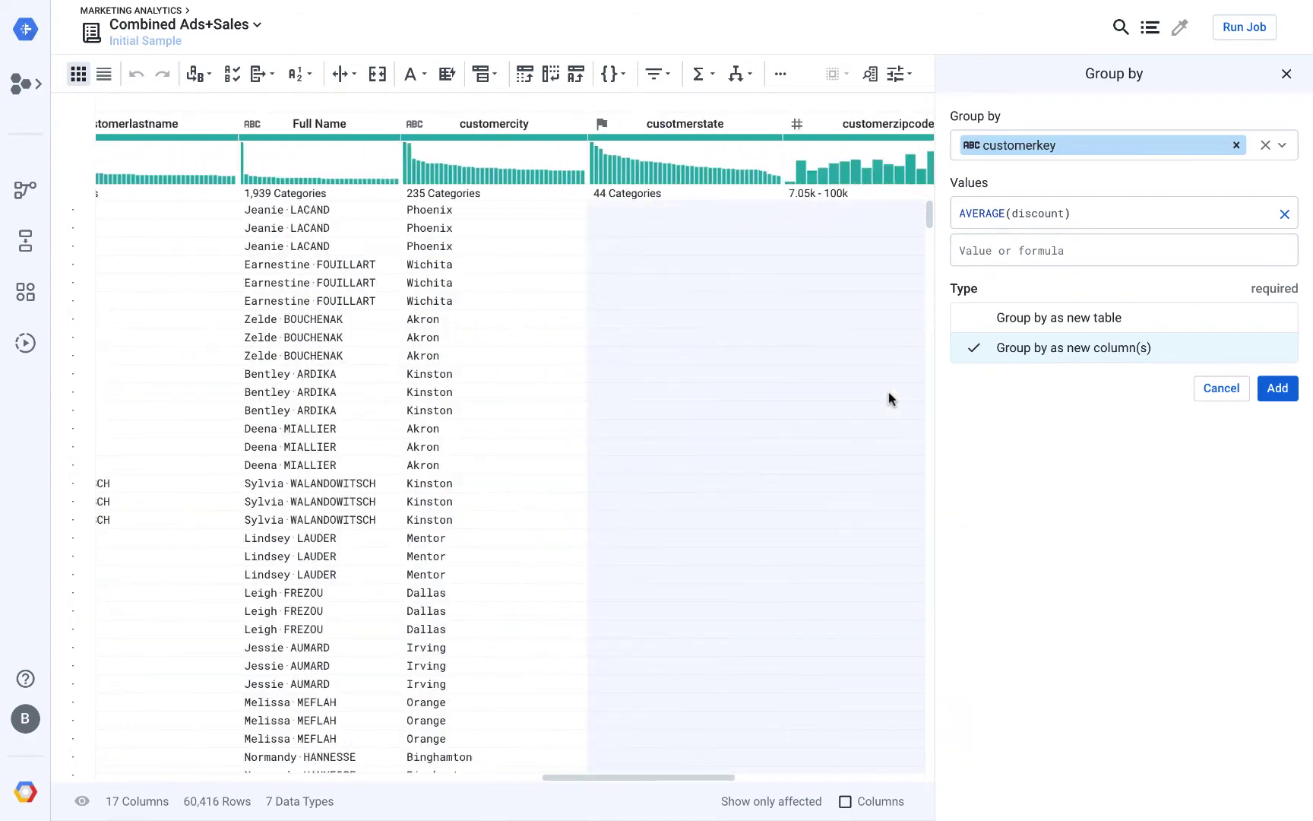
scroll(890, 397, "right", 8)
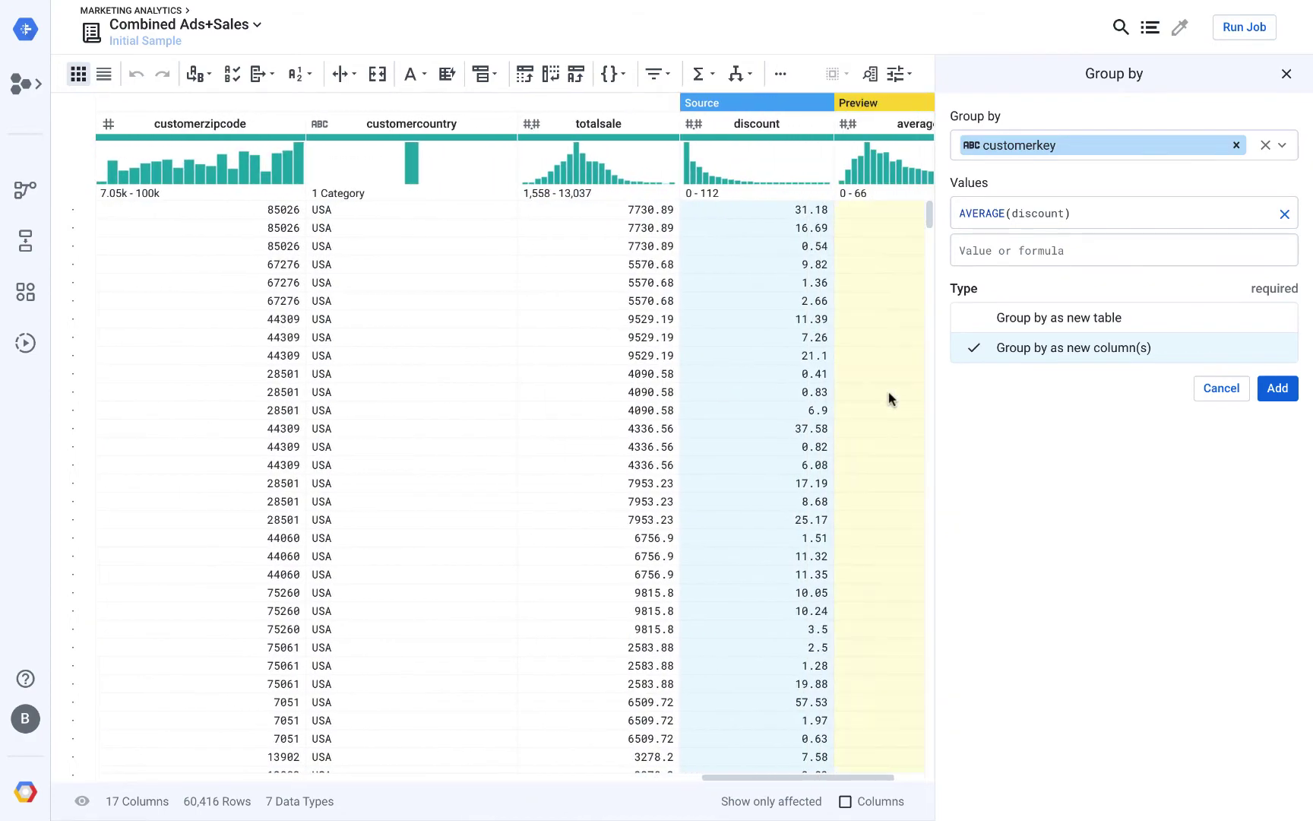
scroll(891, 396, "right", 2)
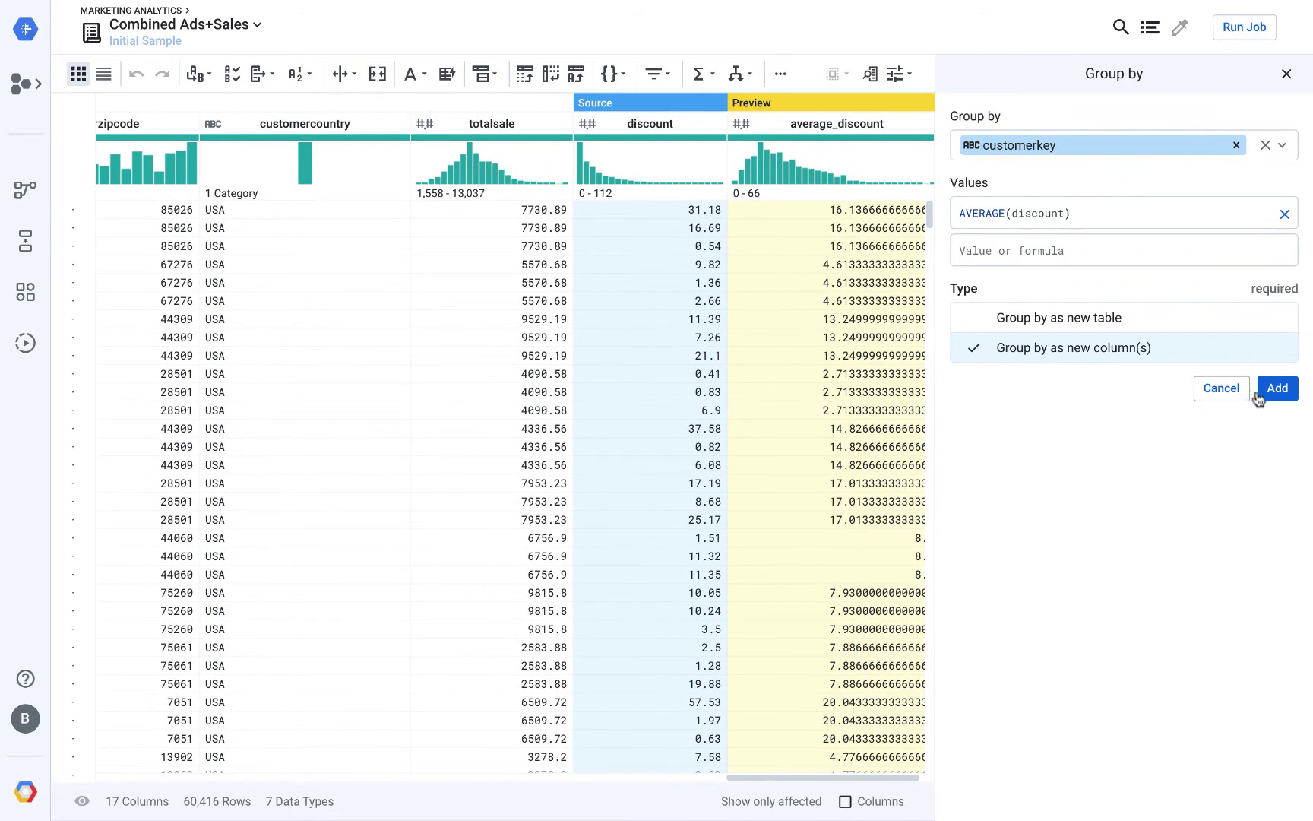
left_click(1256, 394)
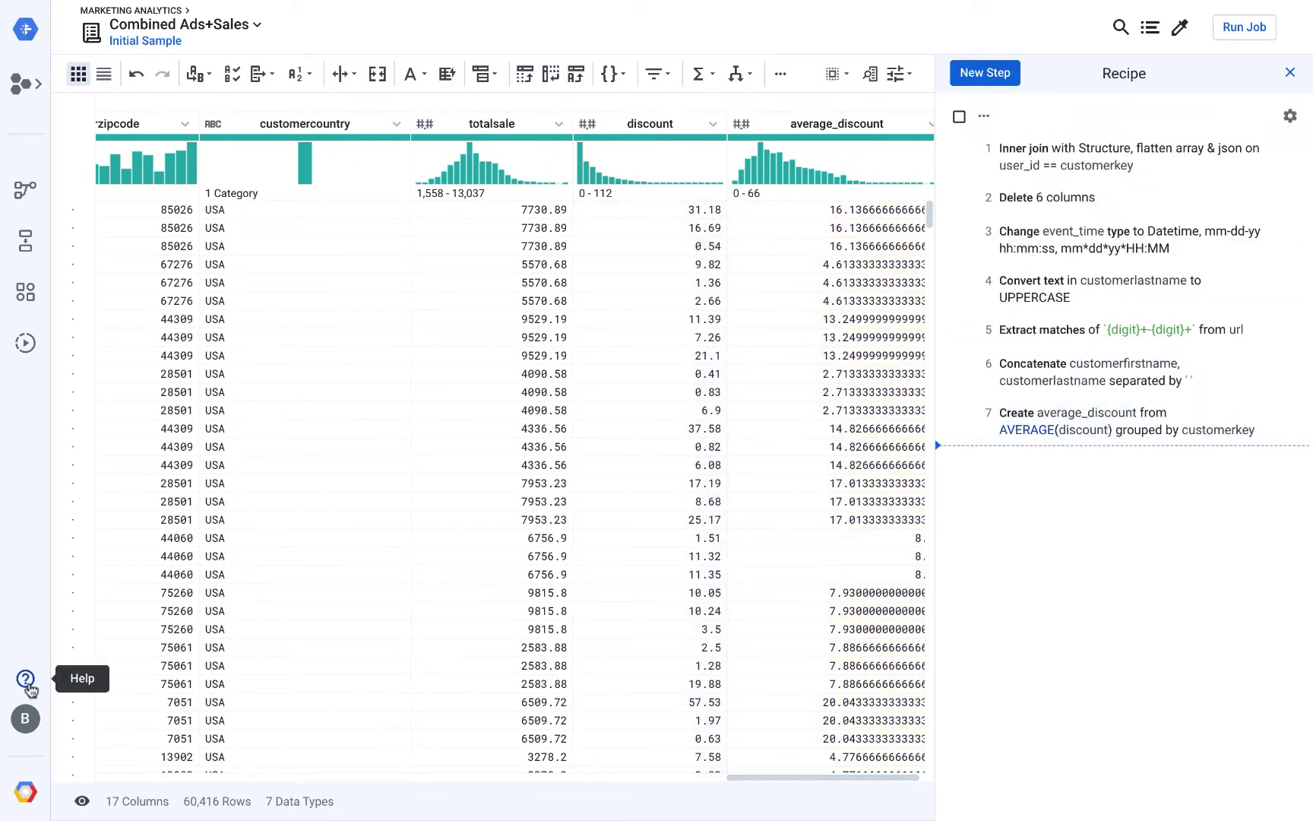
left_click(26, 678)
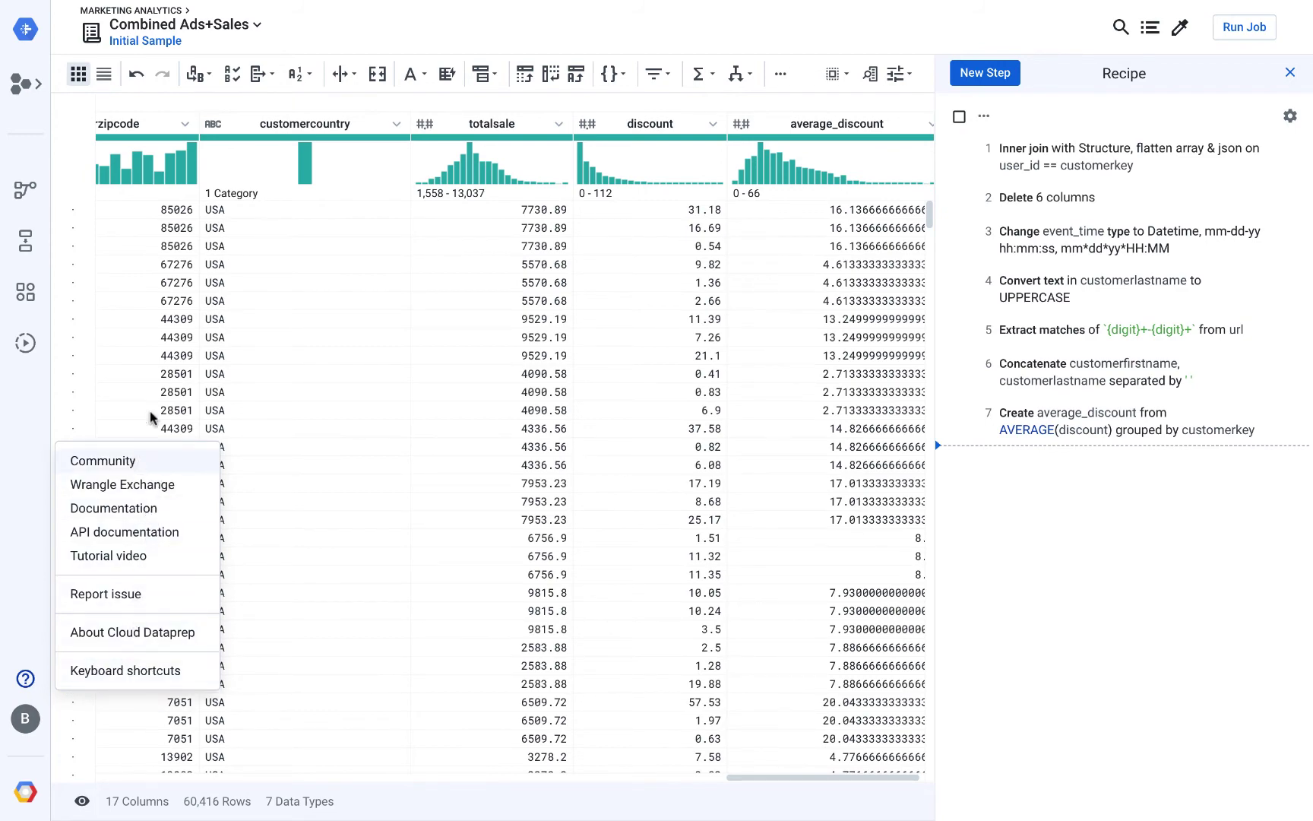
left_click(161, 300)
Step: Review the suggested fixes for mismatched values in the event_time column and inspect its date distribution
scroll(161, 303, "left", 15)
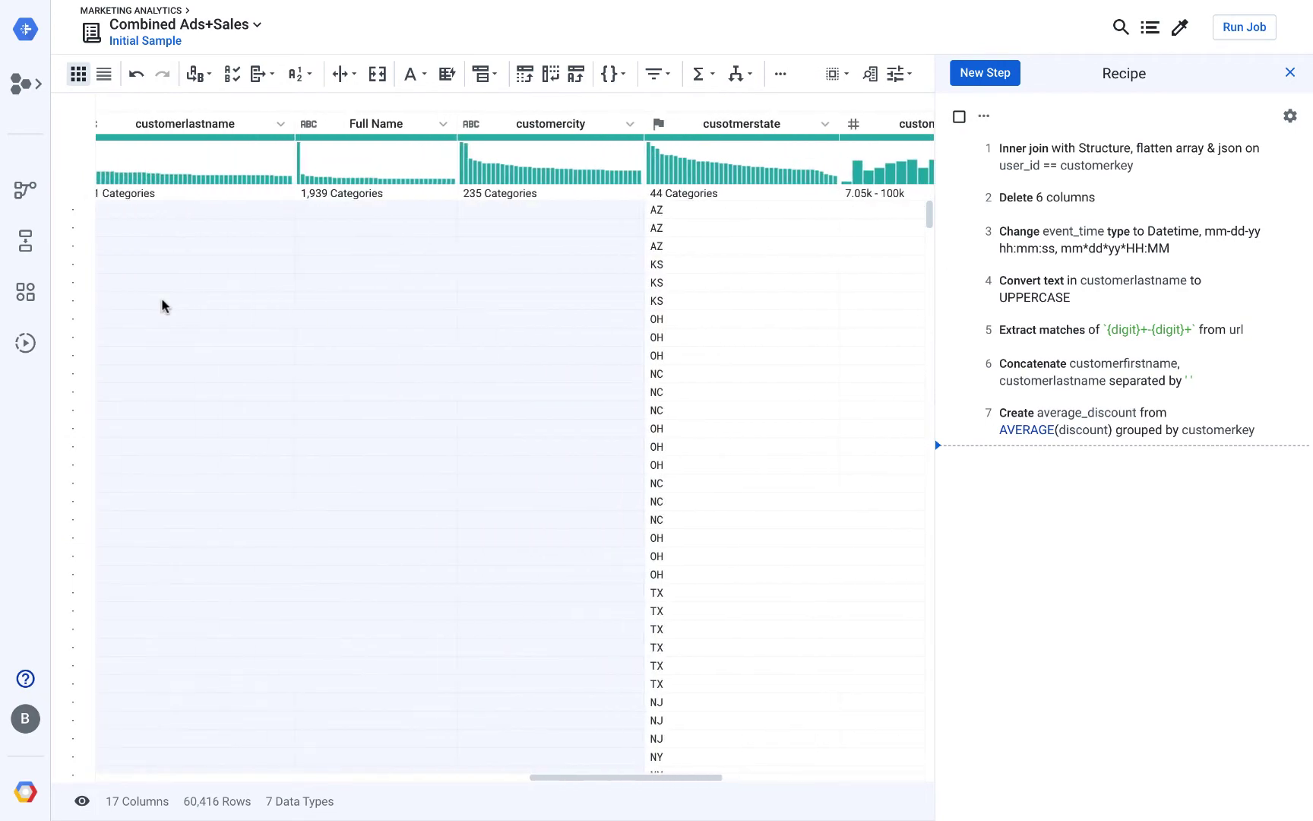
scroll(167, 312, "left", 5)
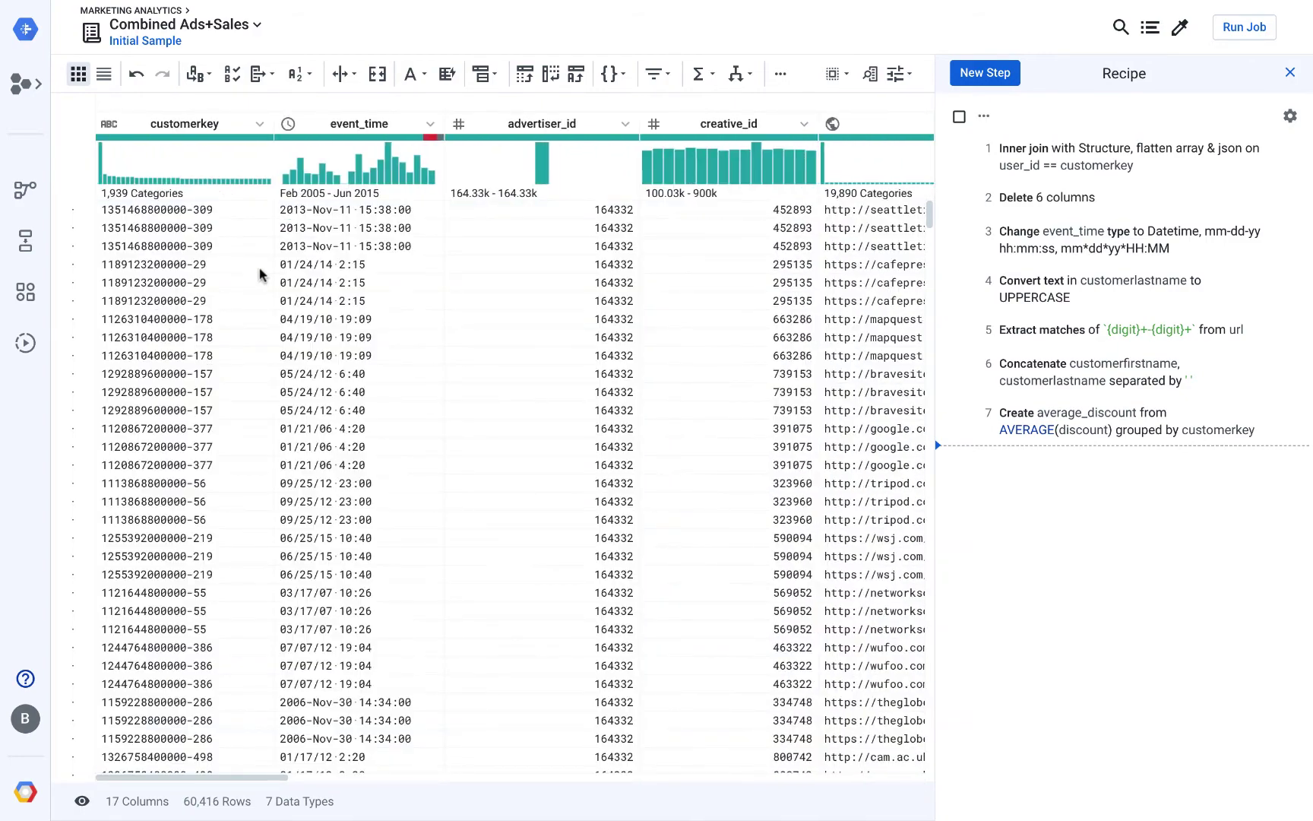
left_click(428, 135)
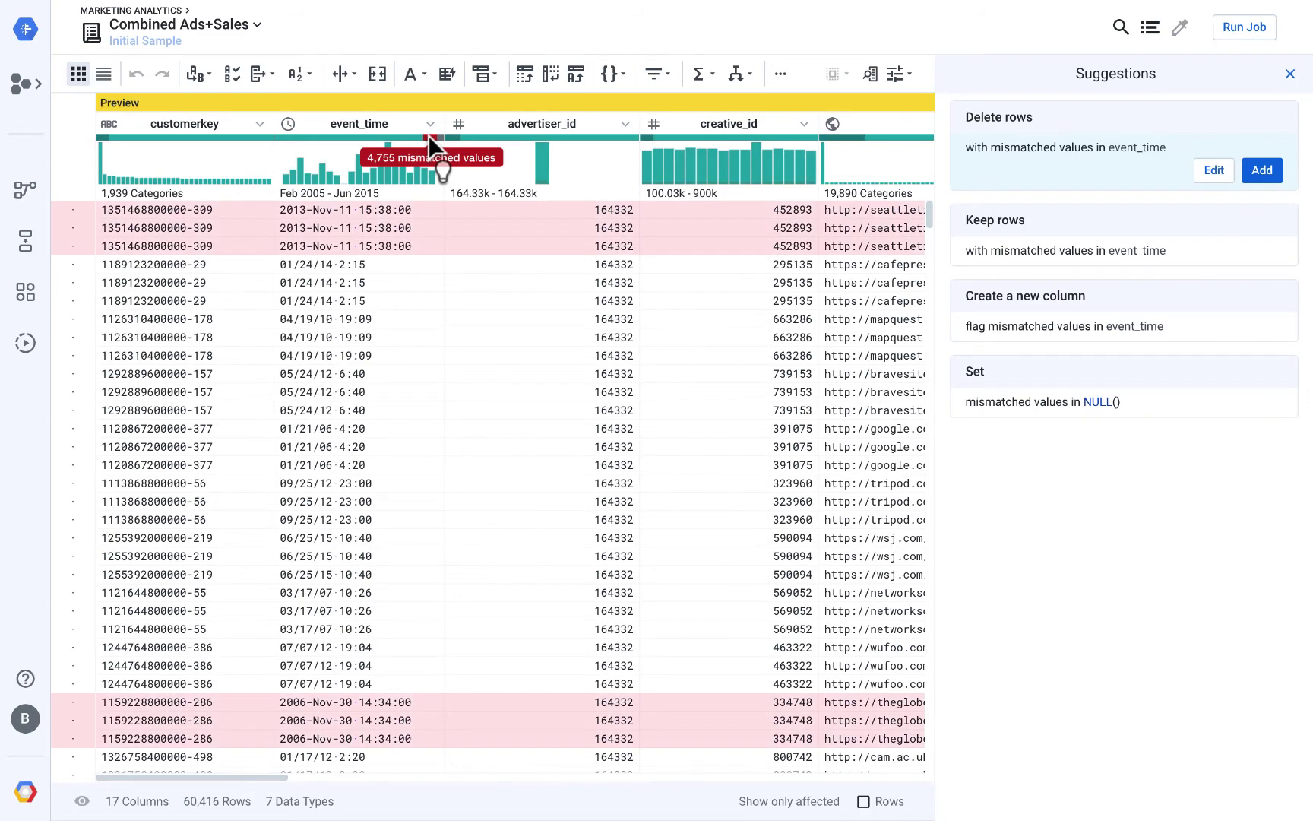
left_click(429, 135)
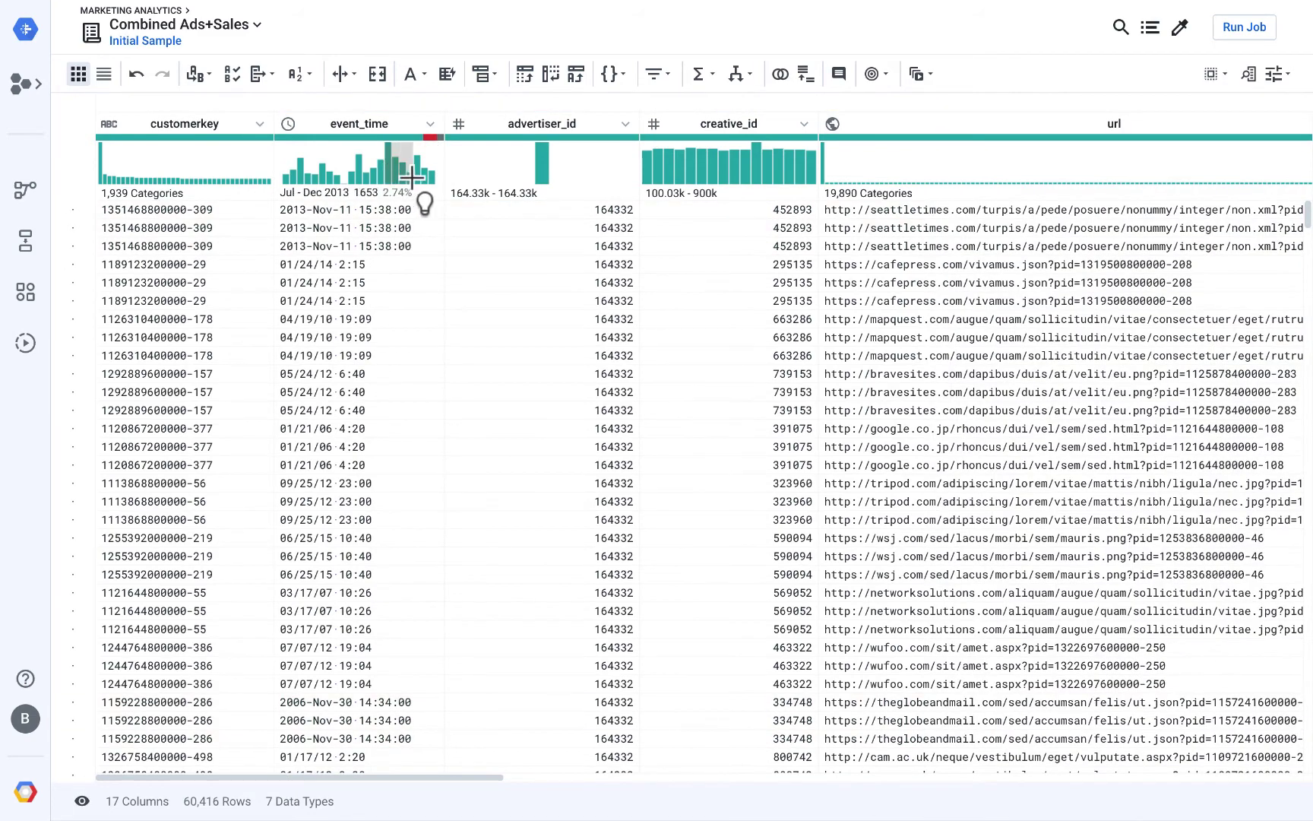
left_click(417, 175)
left_click(417, 176)
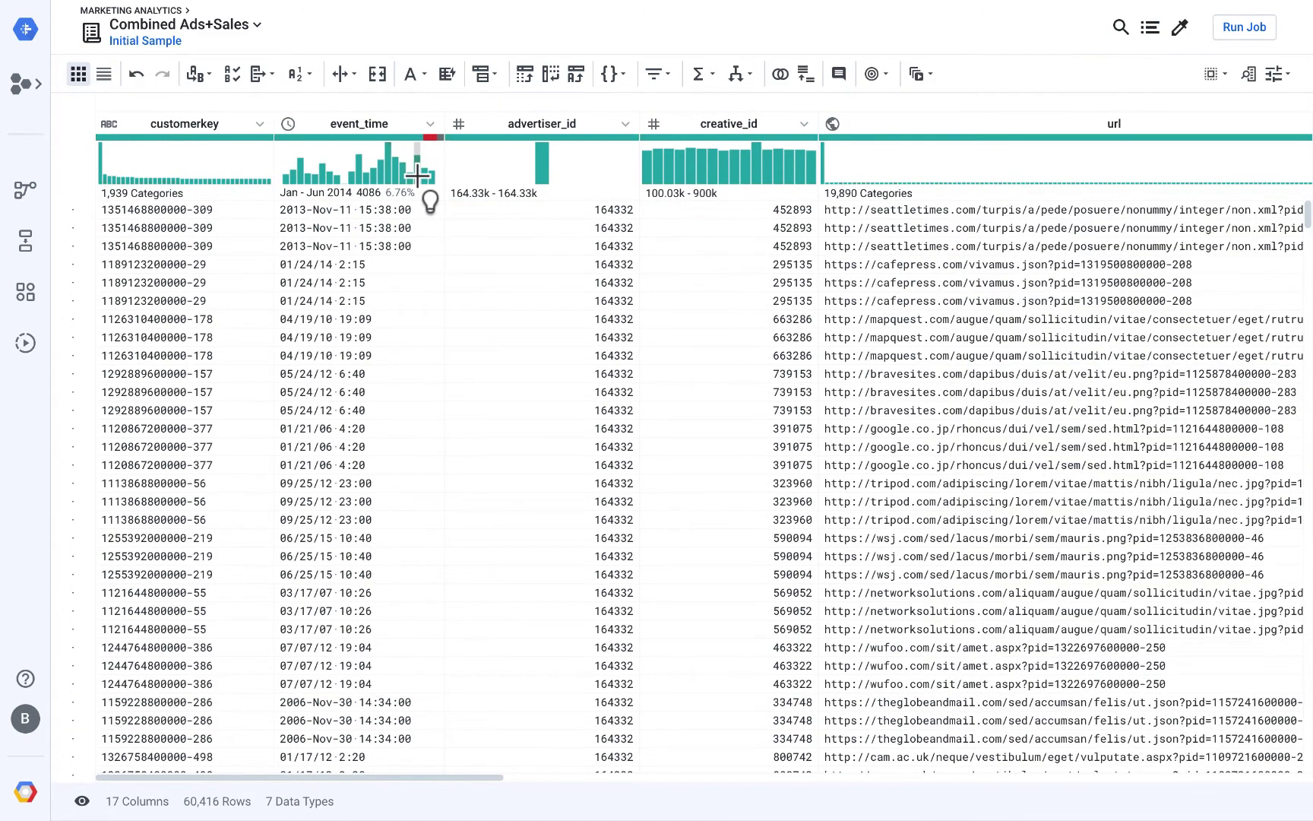
Step: Open the column details of event_time and examine its statistics and date-time patterns
left_click(430, 124)
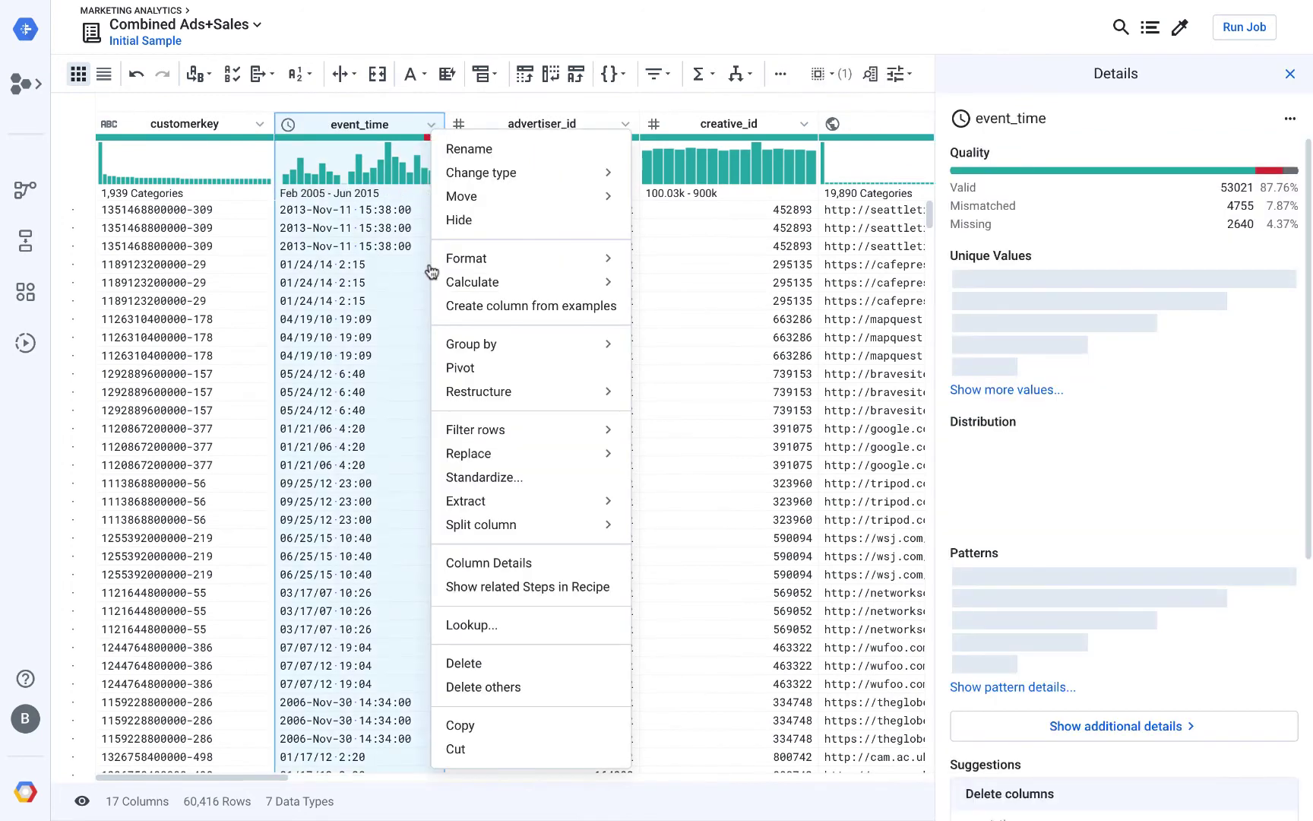
left_click(502, 563)
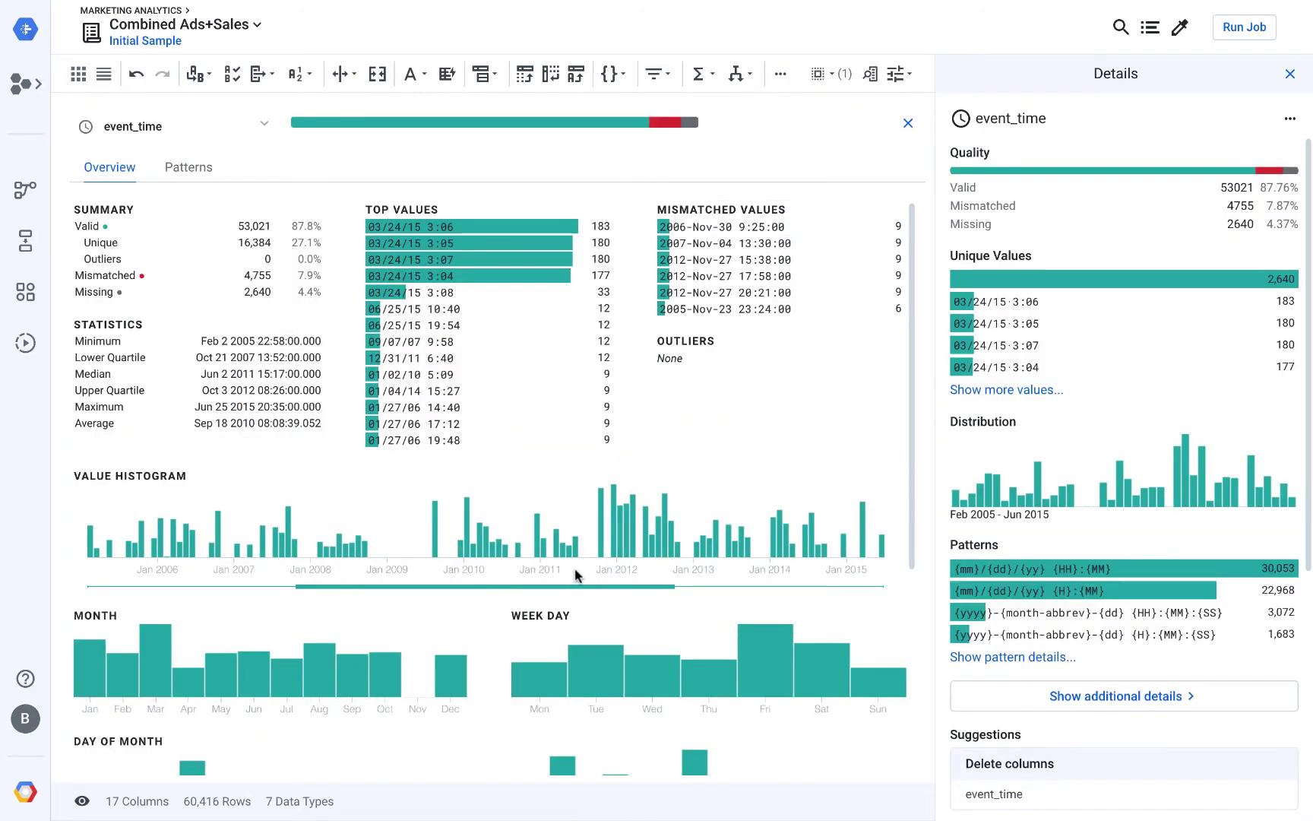
left_click(188, 167)
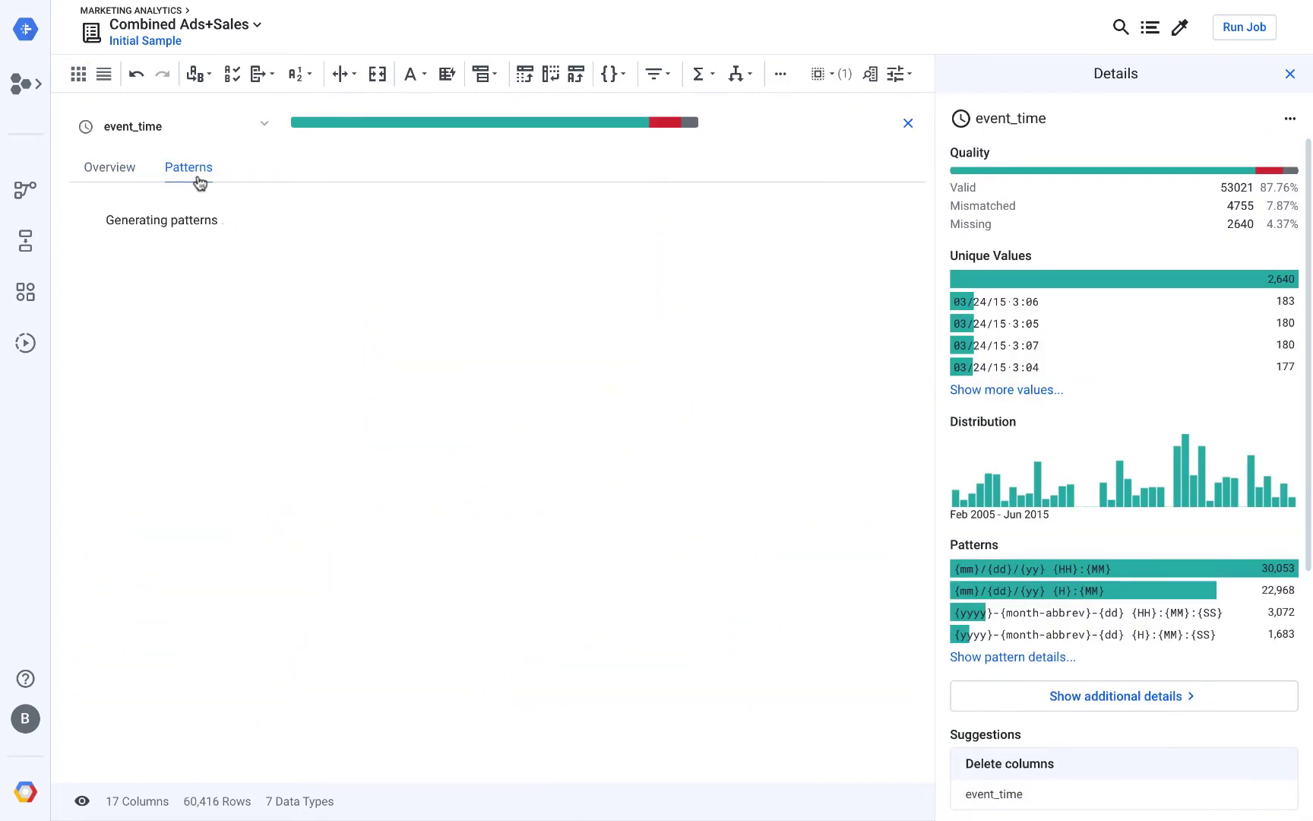
left_click(172, 279)
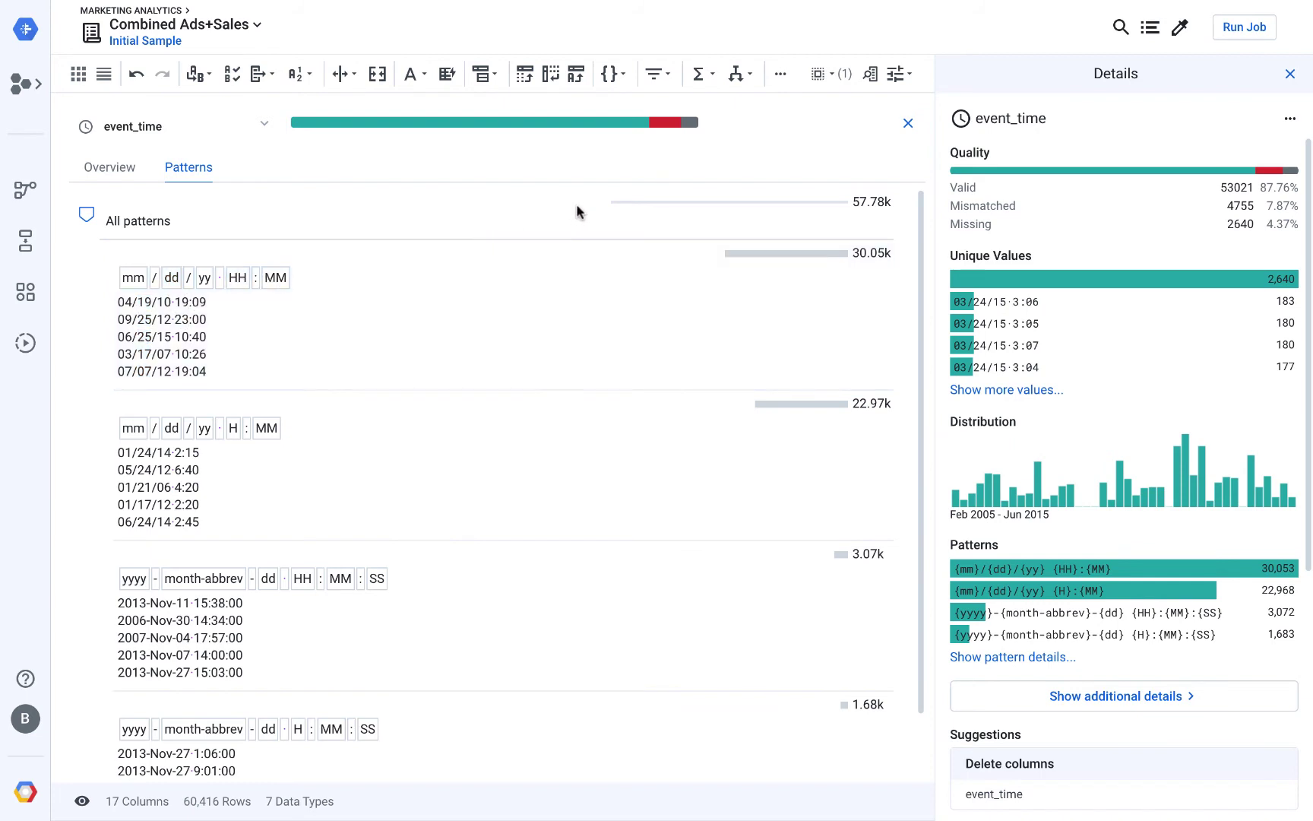
Step: Look over the GCS and BigQuery publishing destinations without adding one, and run the Combined Ads+Sales job on Dataflow with profiled results
left_click(1243, 29)
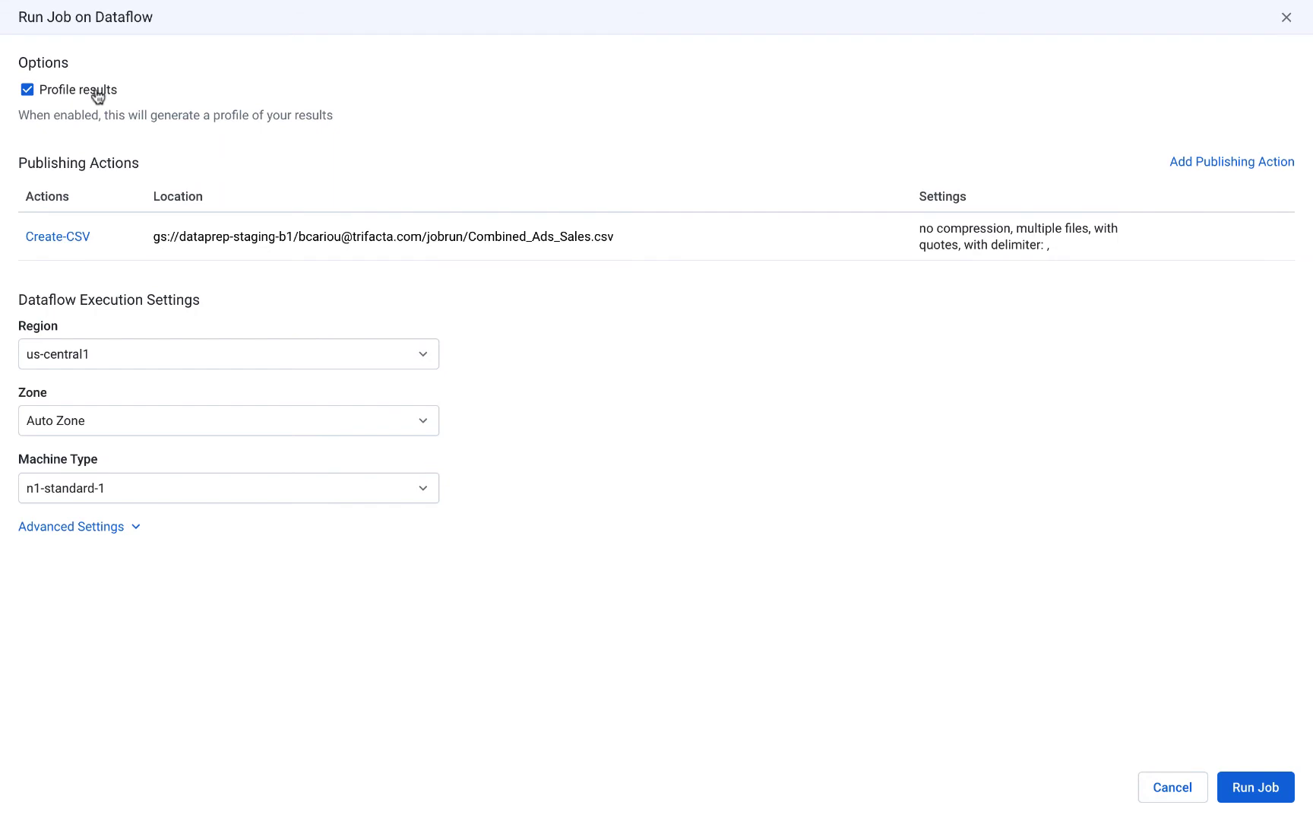
mouse_move(406, 228)
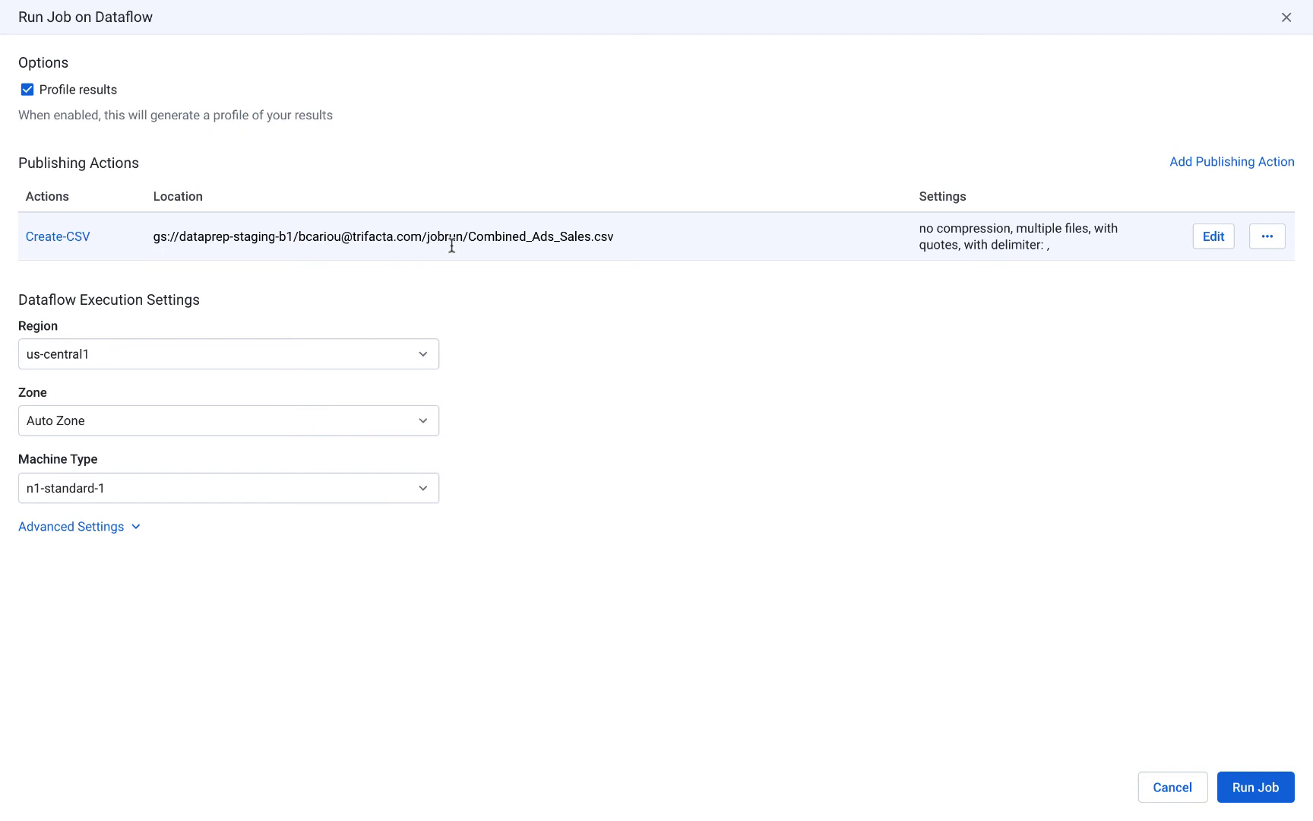
left_click(1227, 164)
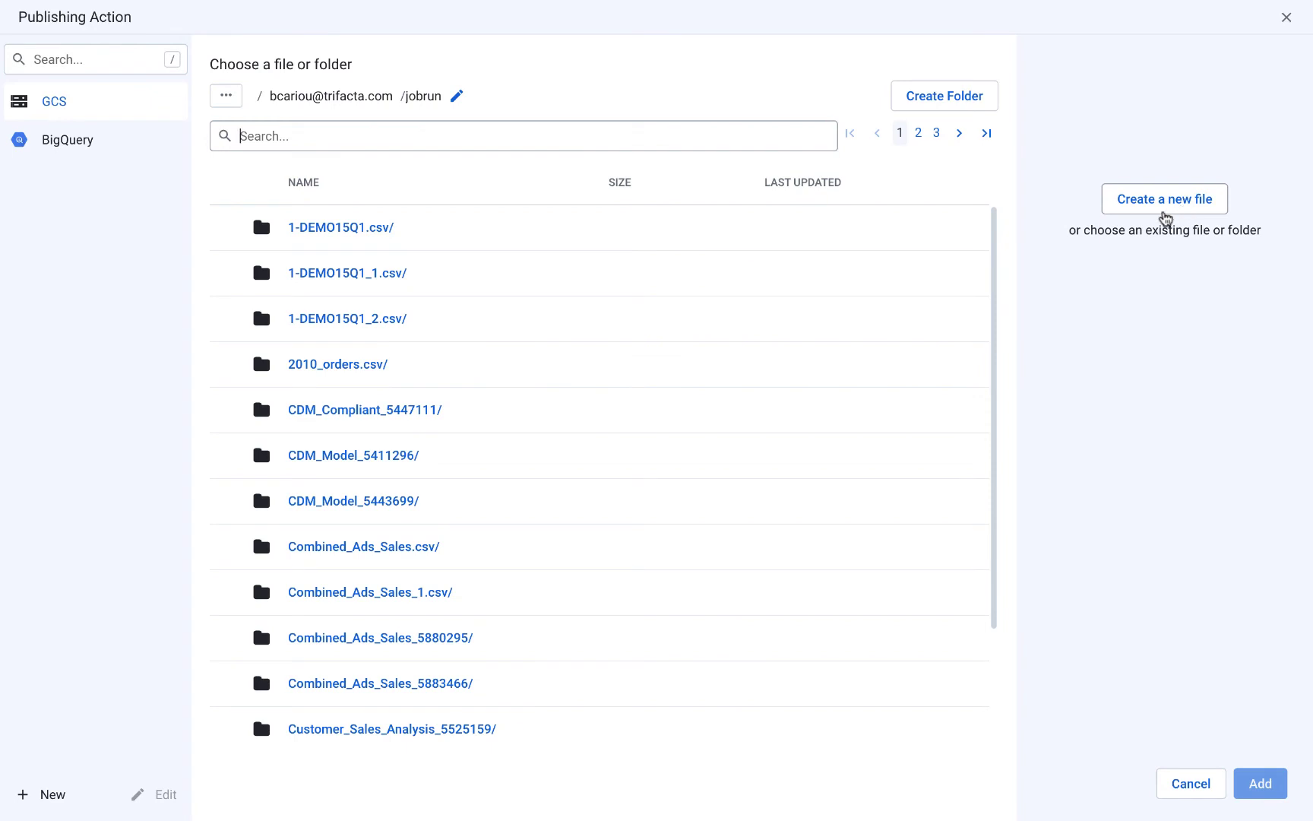
left_click(62, 144)
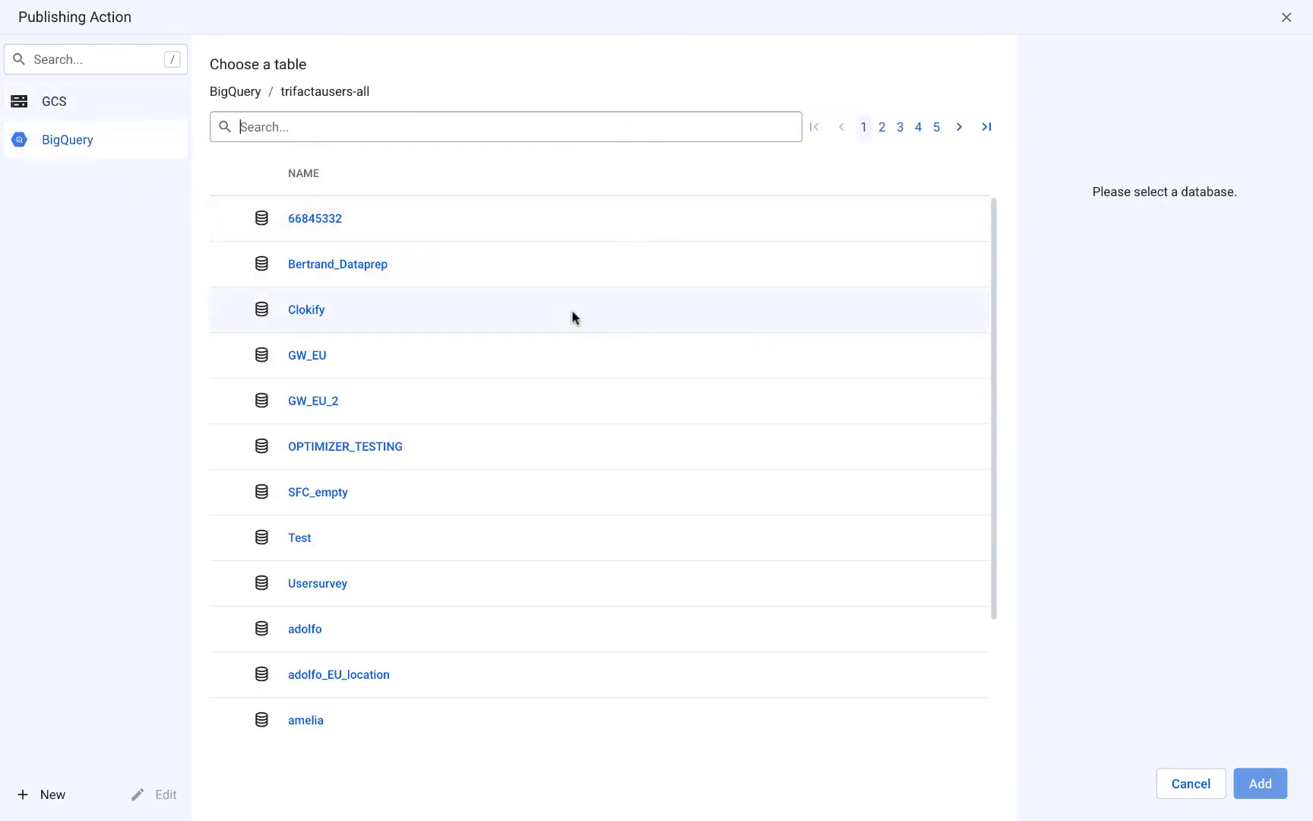
left_click(1190, 783)
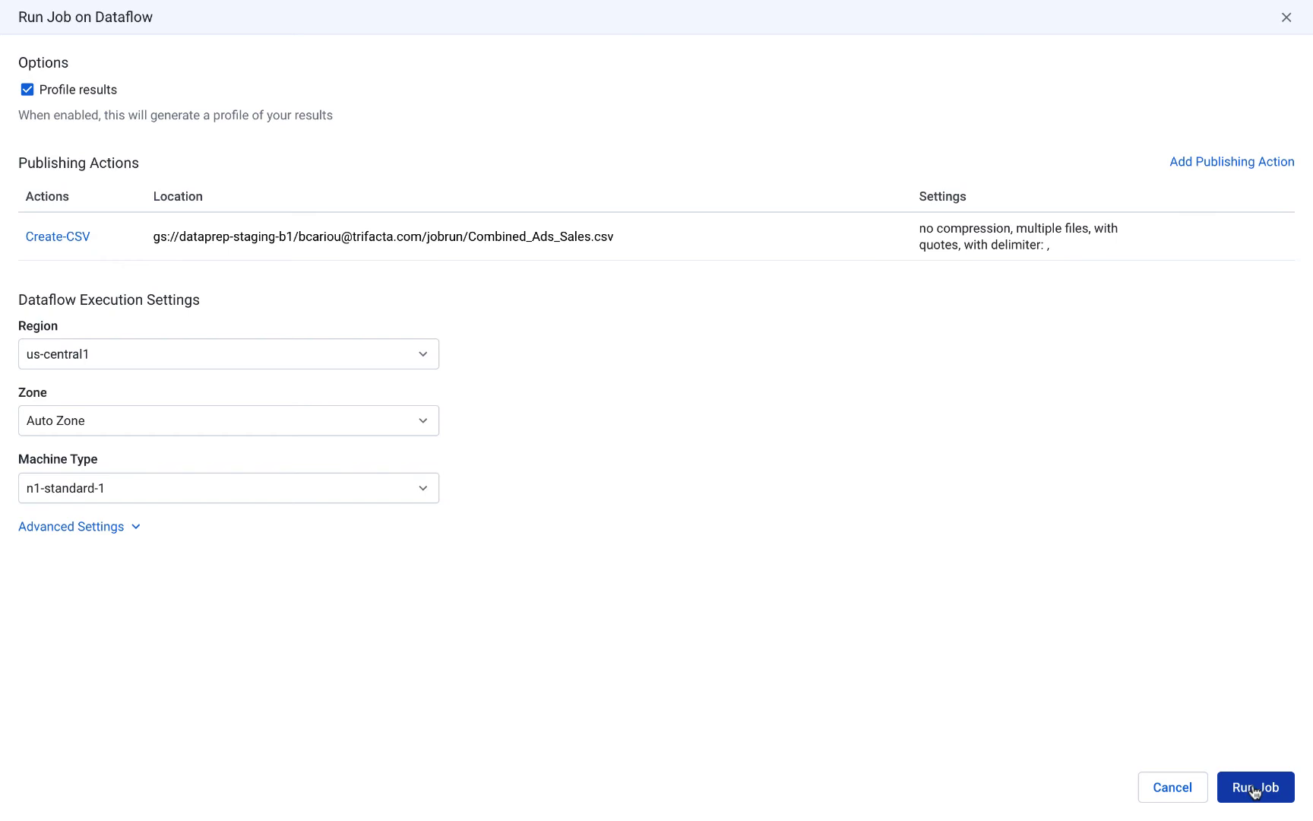
left_click(1254, 788)
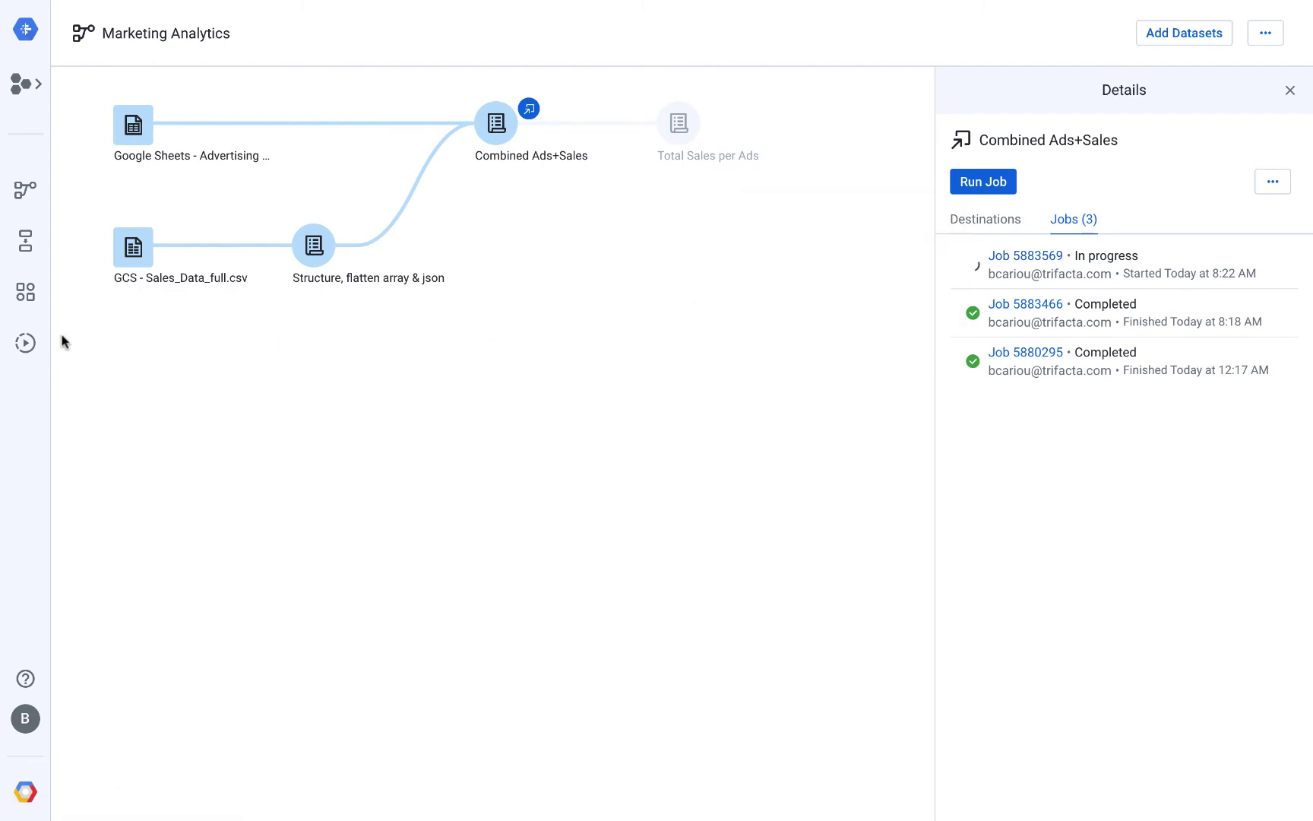
Step: Examine the overview, output destinations and results profile of the most recently completed Combined Ads+Sales job
left_click(25, 343)
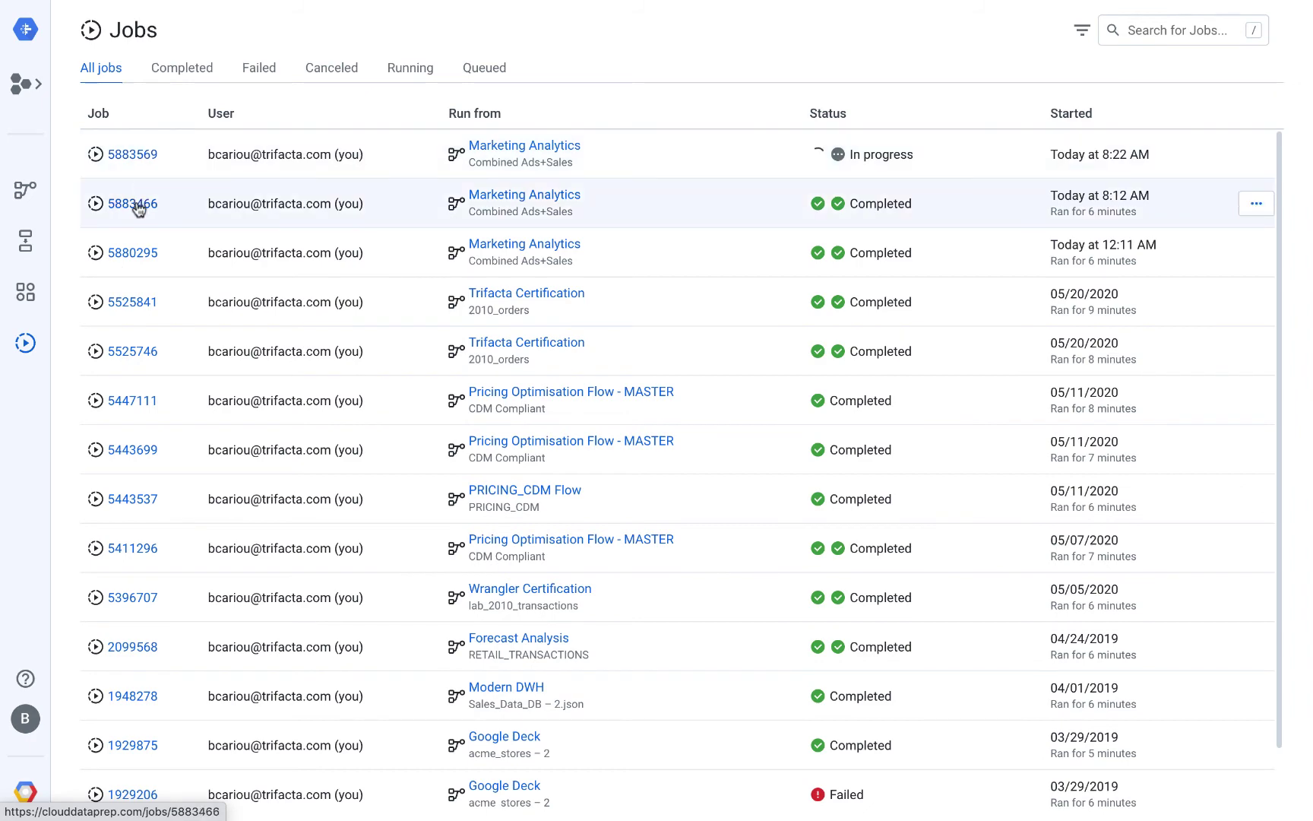
left_click(137, 205)
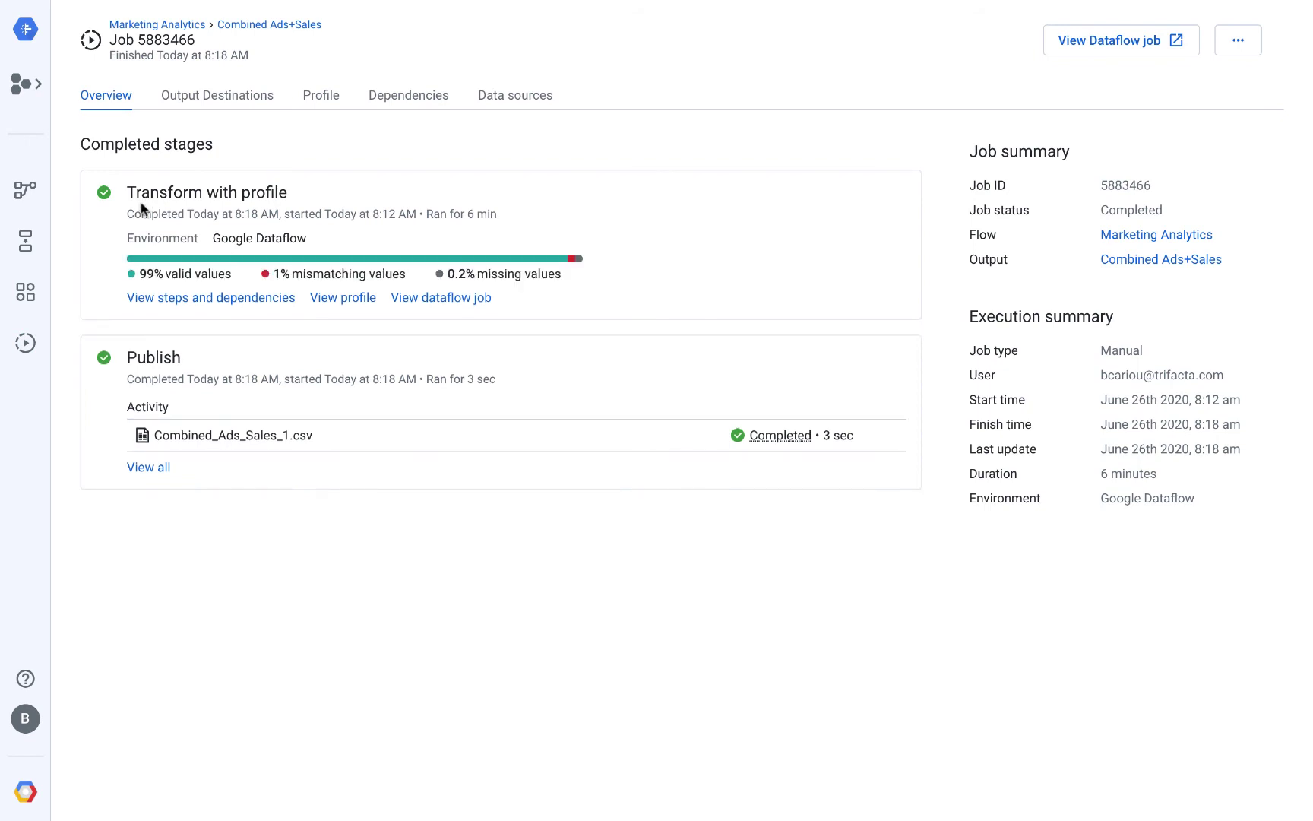
left_click(163, 468)
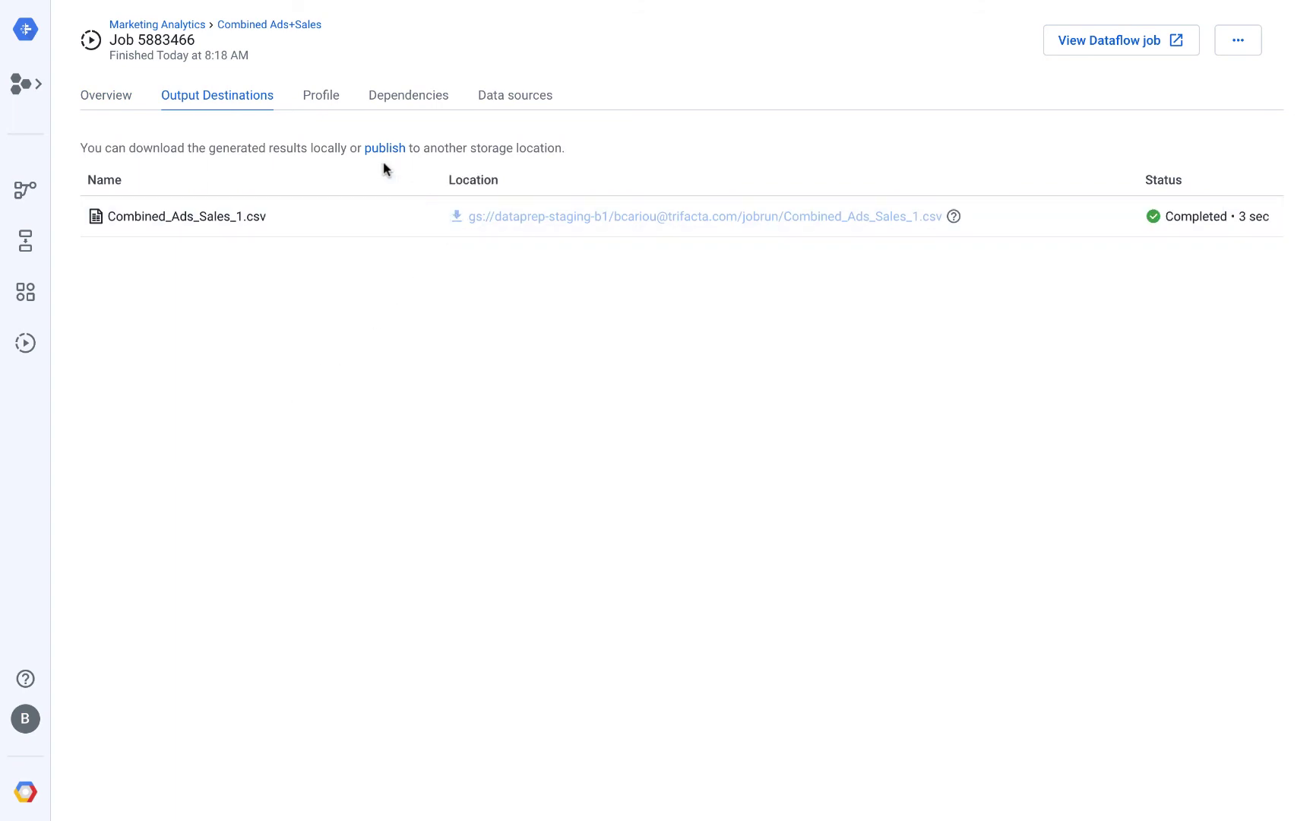
left_click(320, 98)
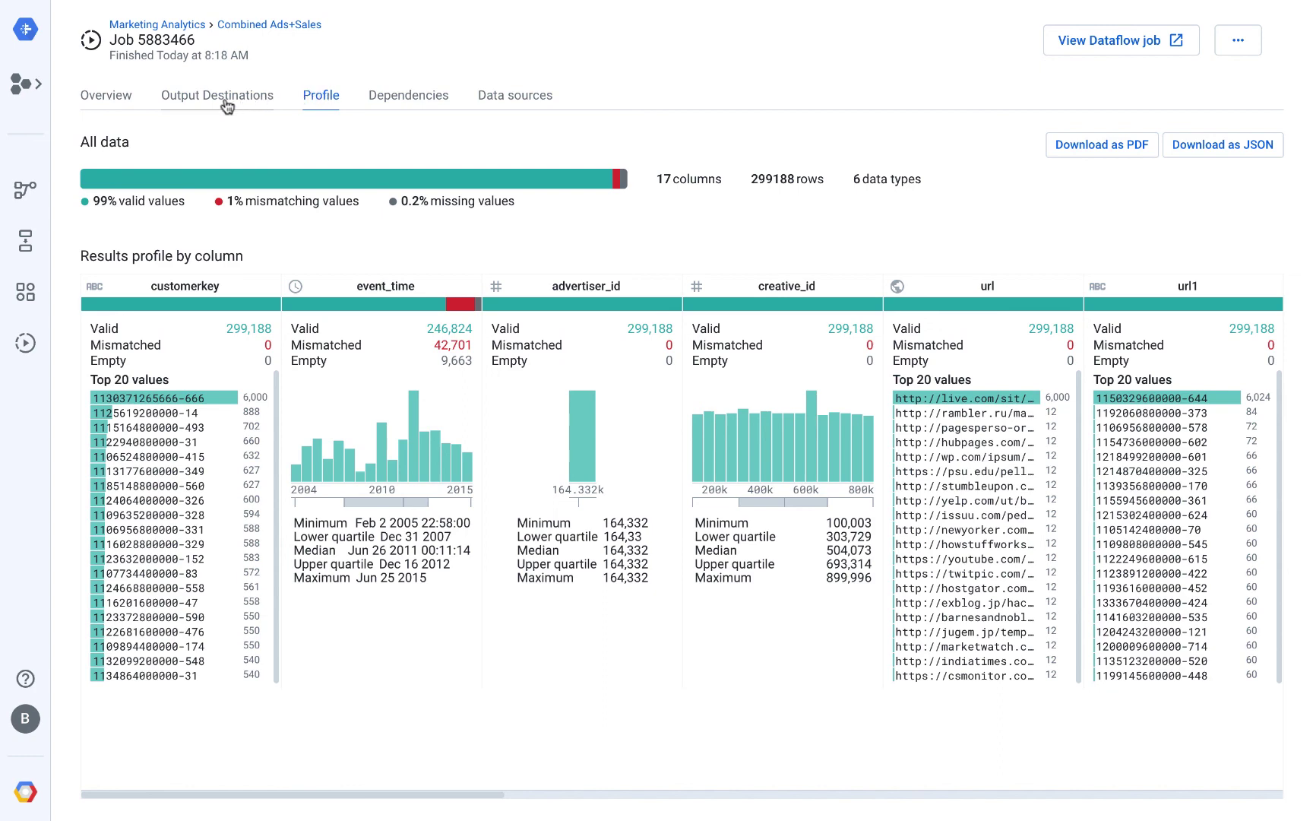
left_click(107, 96)
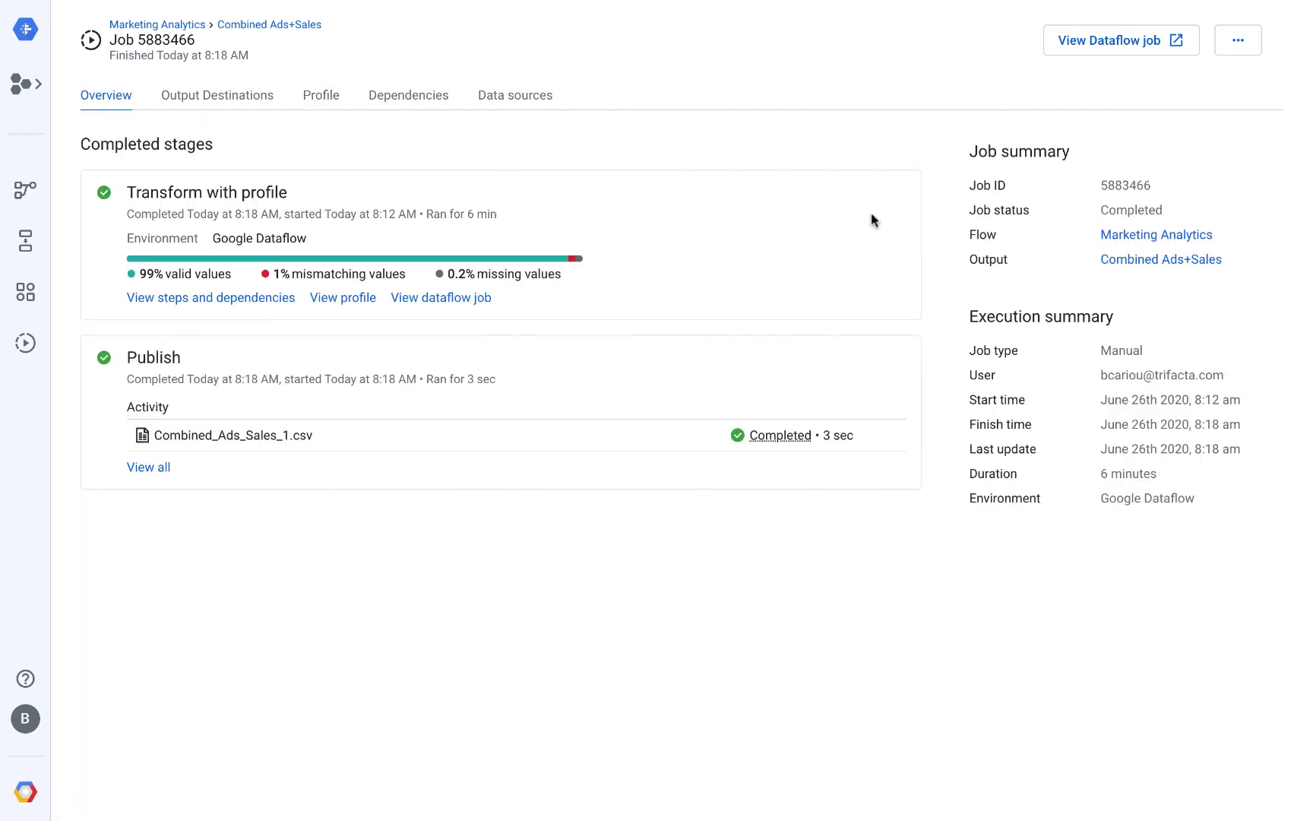
Step: Schedule the Marketing Analytics flow to run weekly on Sunday, Tuesday, Thursday and Saturday at 12:00 AM, Europe/Paris time, and save the schedule
left_click(1129, 240)
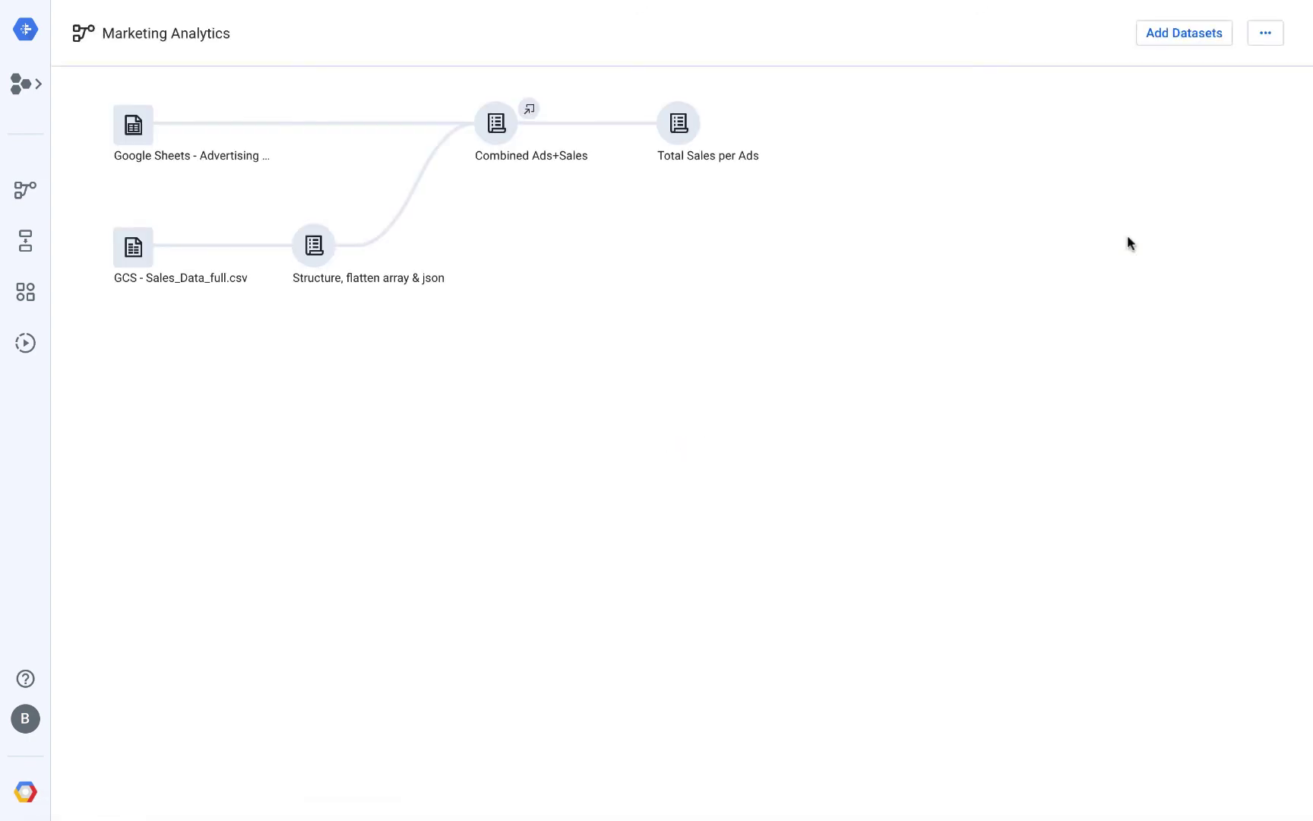
left_click(1266, 38)
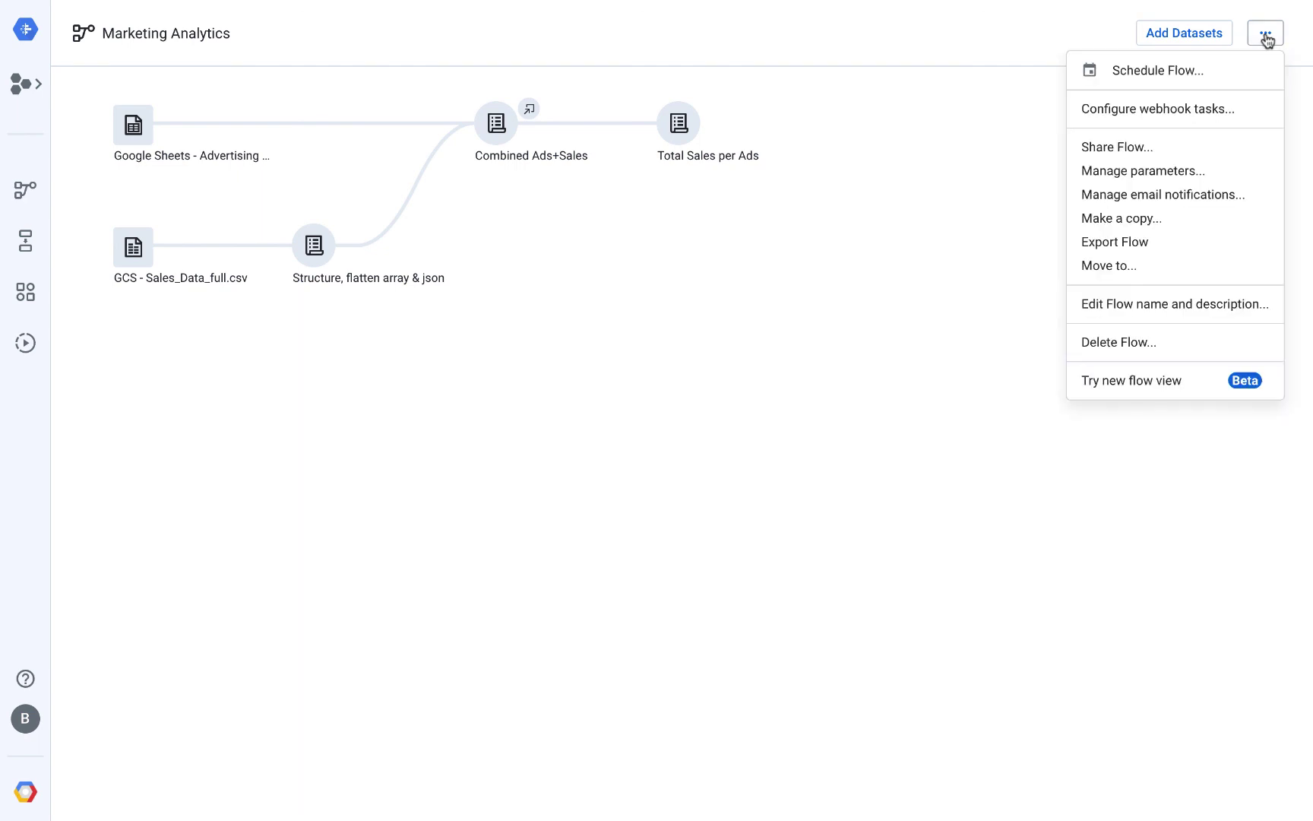
left_click(1177, 71)
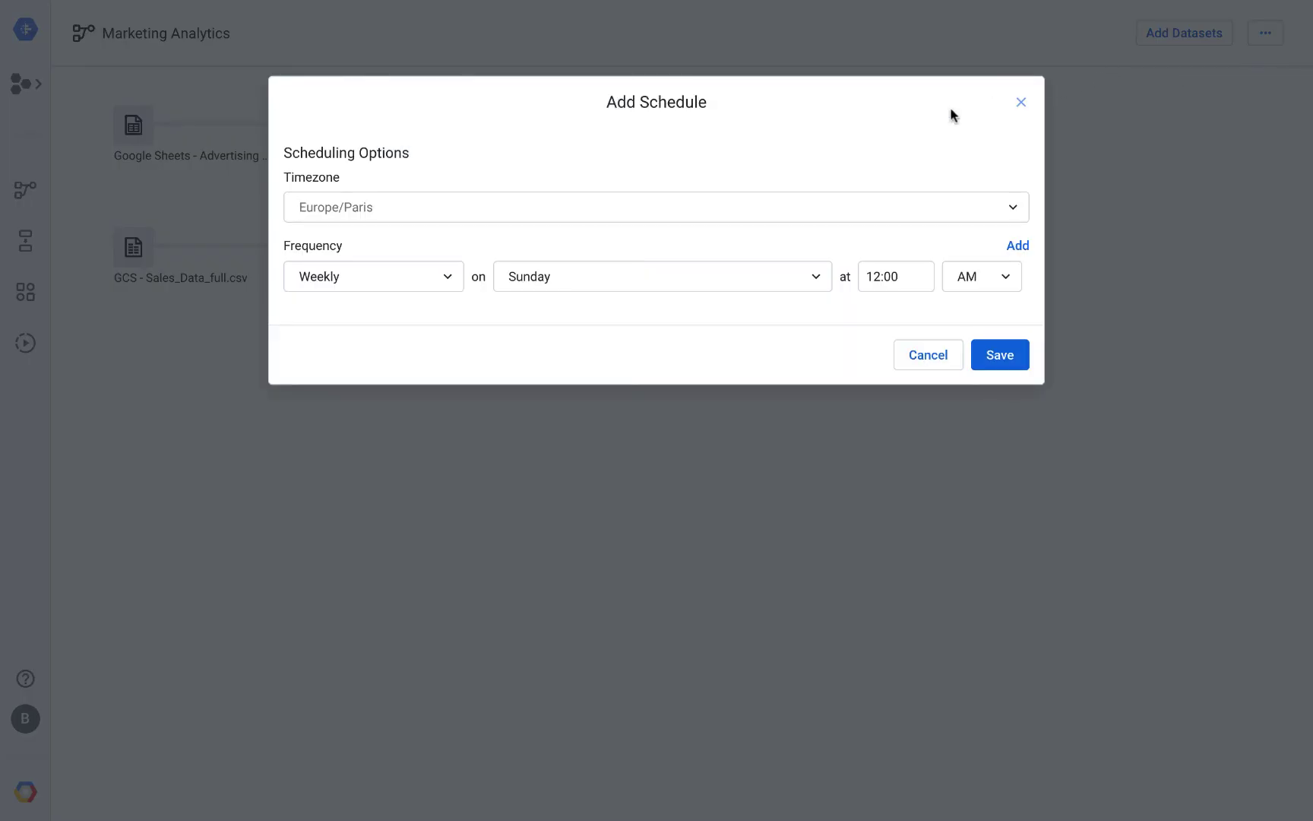
left_click(530, 281)
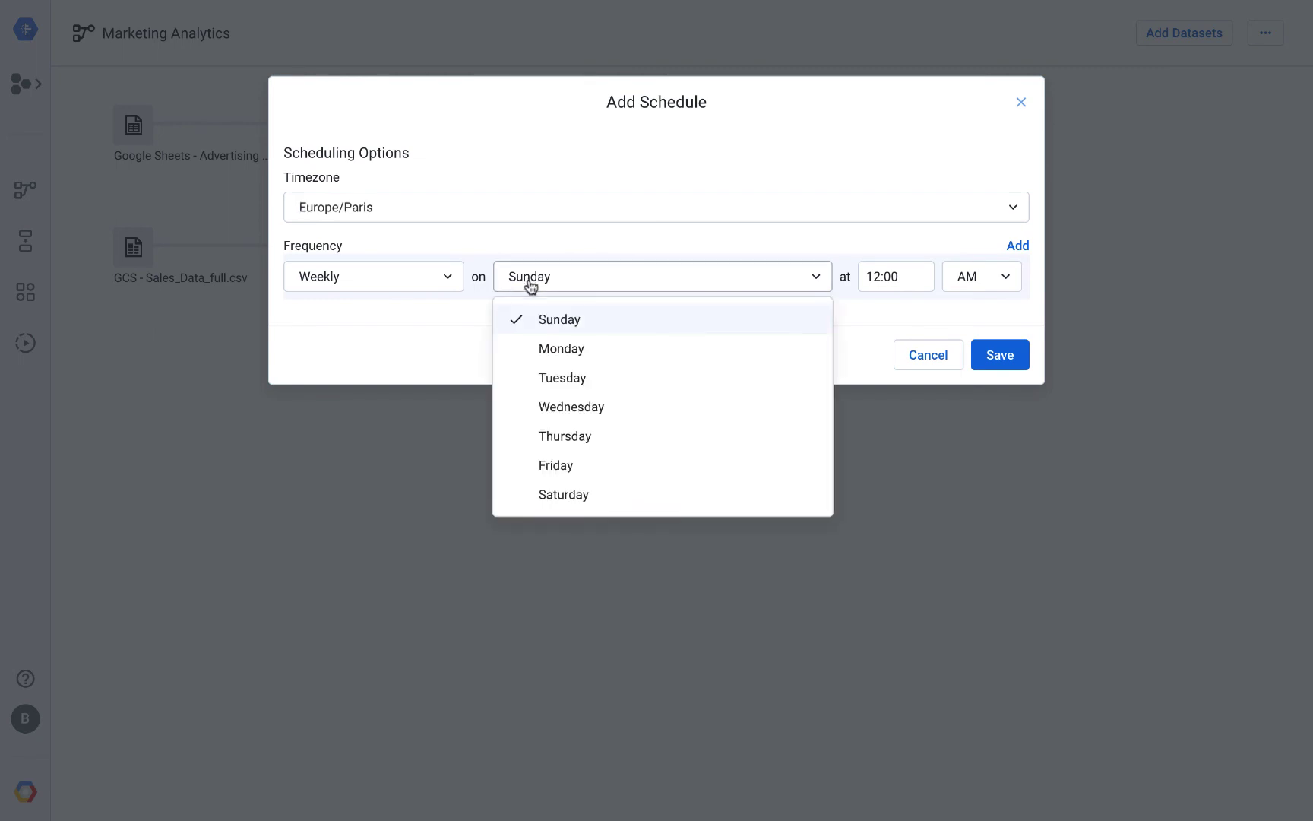
left_click(522, 379)
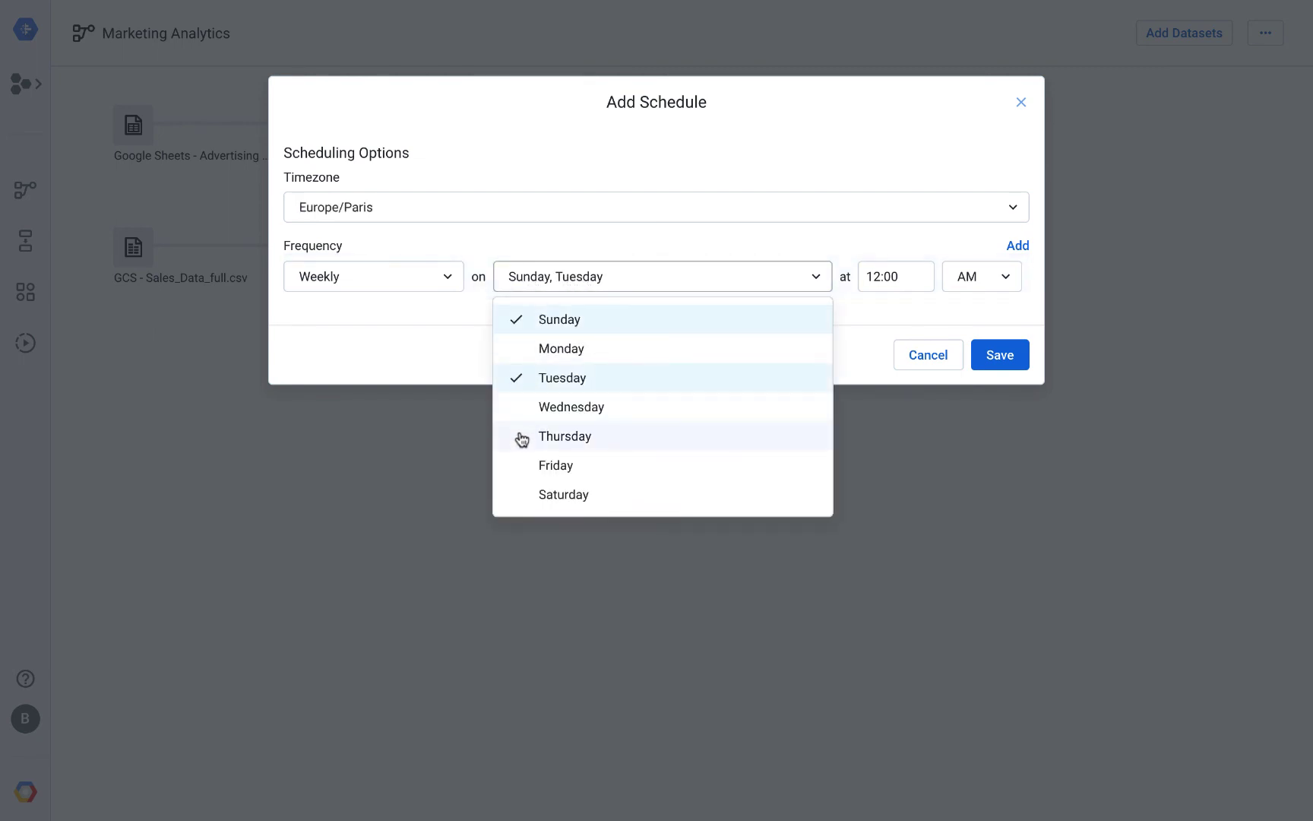
left_click(521, 439)
left_click(518, 498)
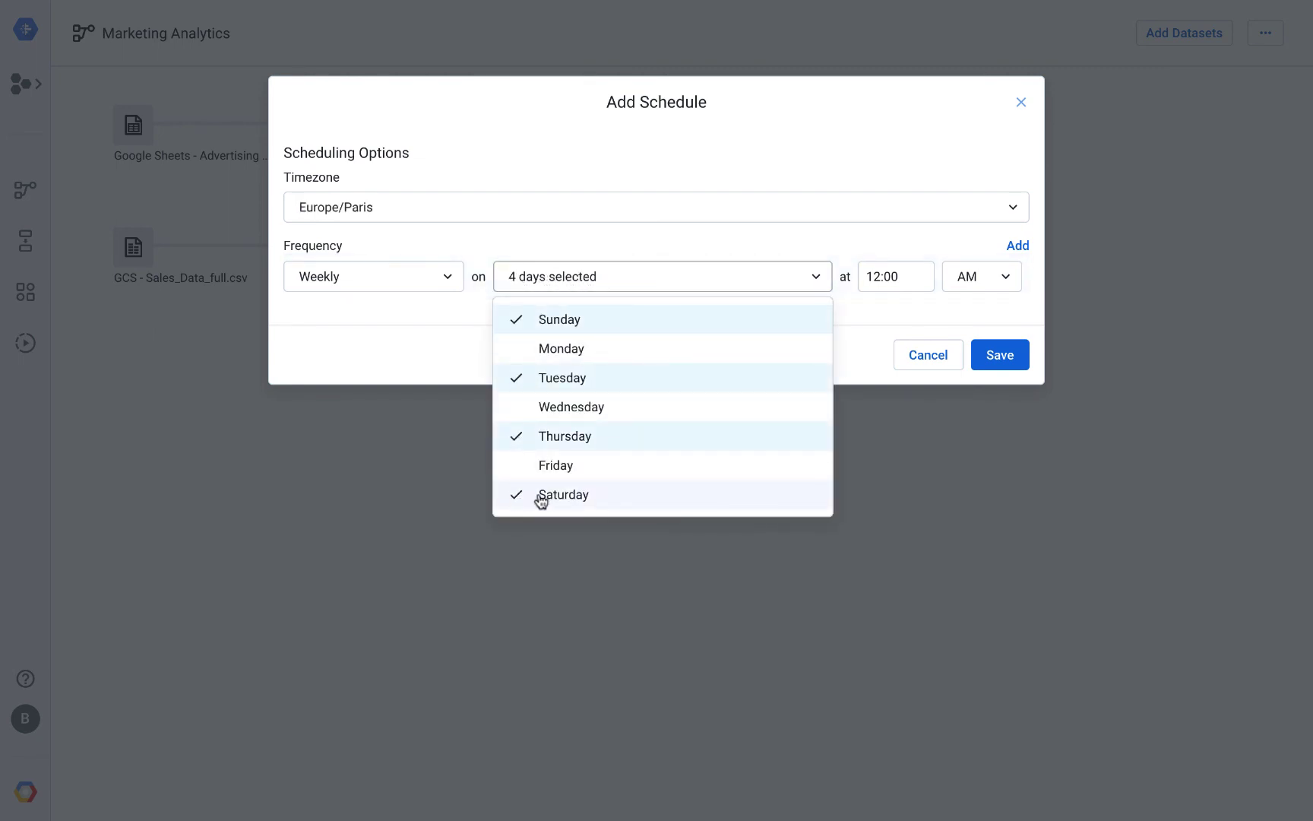
left_click(998, 357)
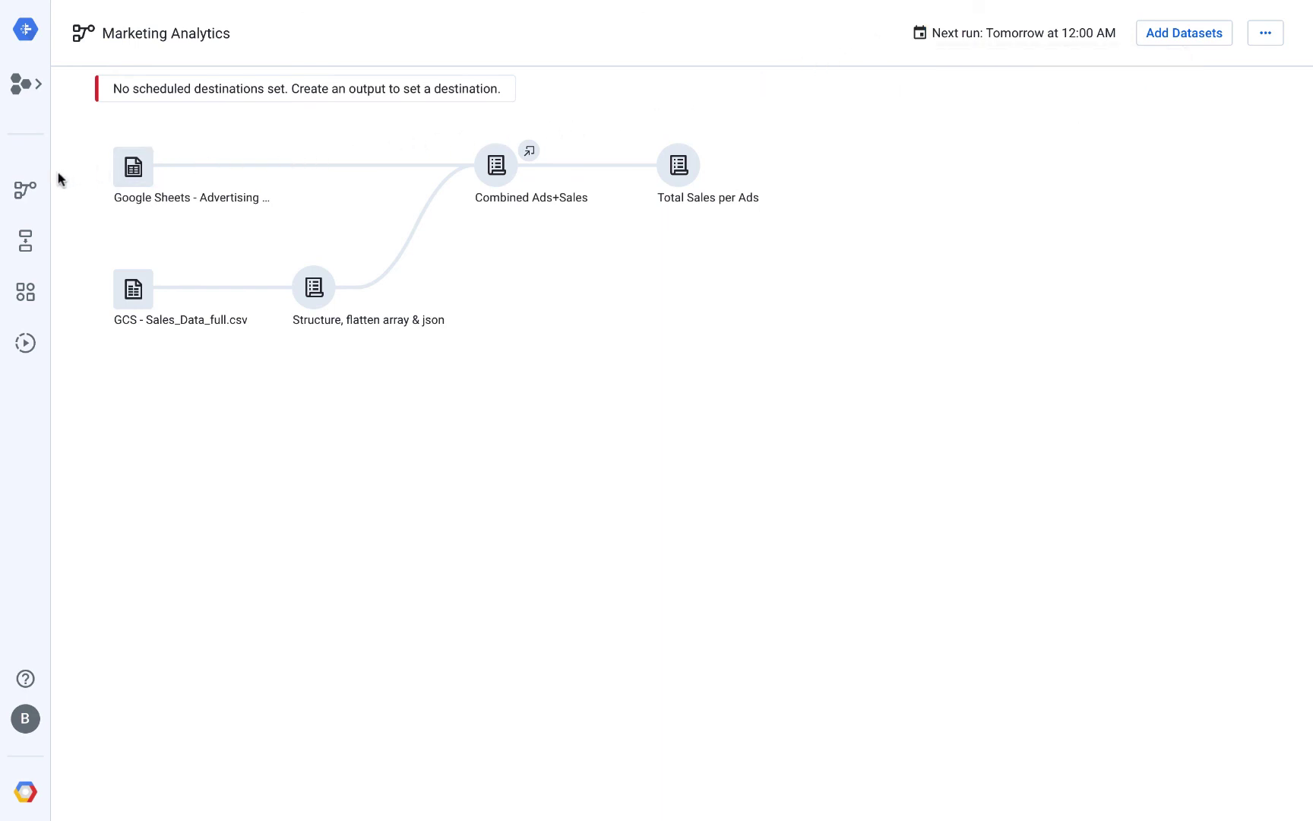
Step: Go to the list of all flows and start creating a new flow named "My Flow"
left_click(25, 189)
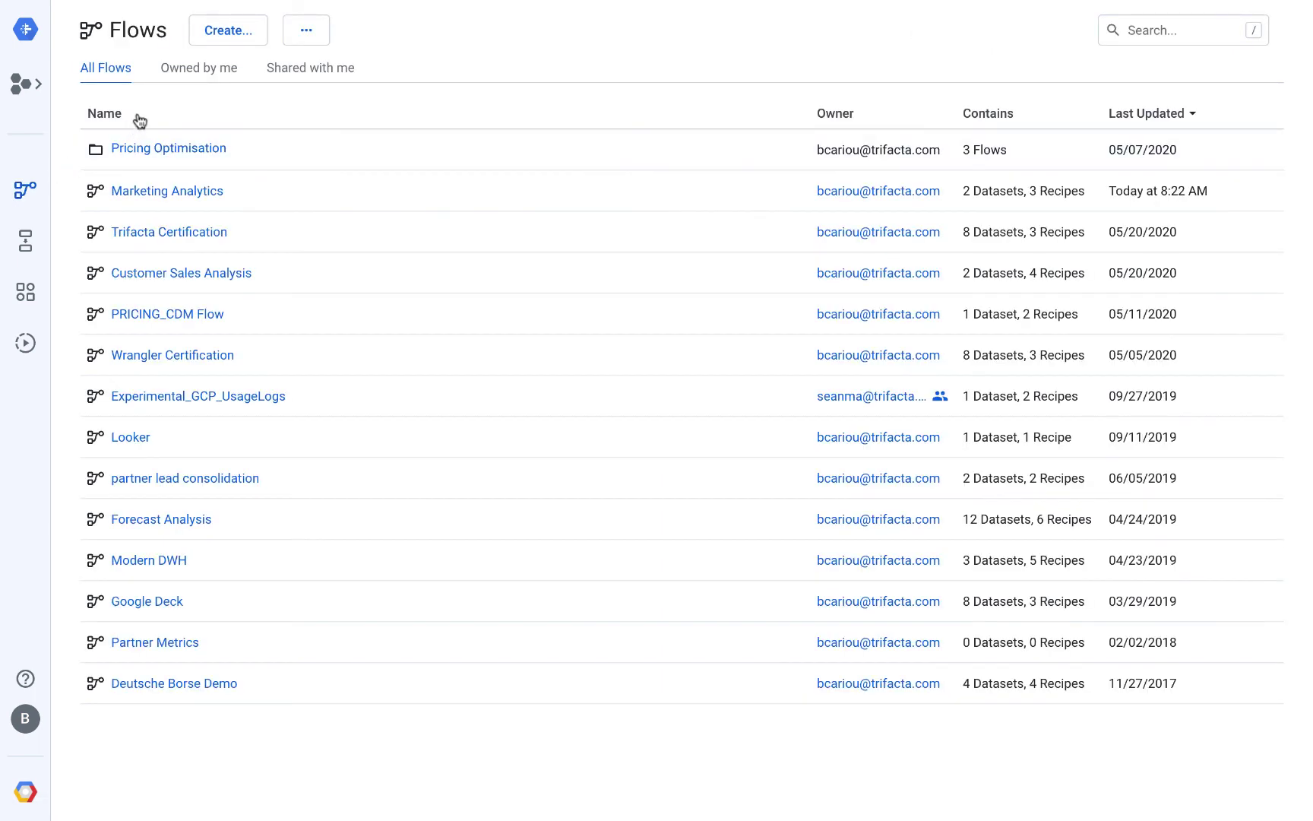
left_click(222, 40)
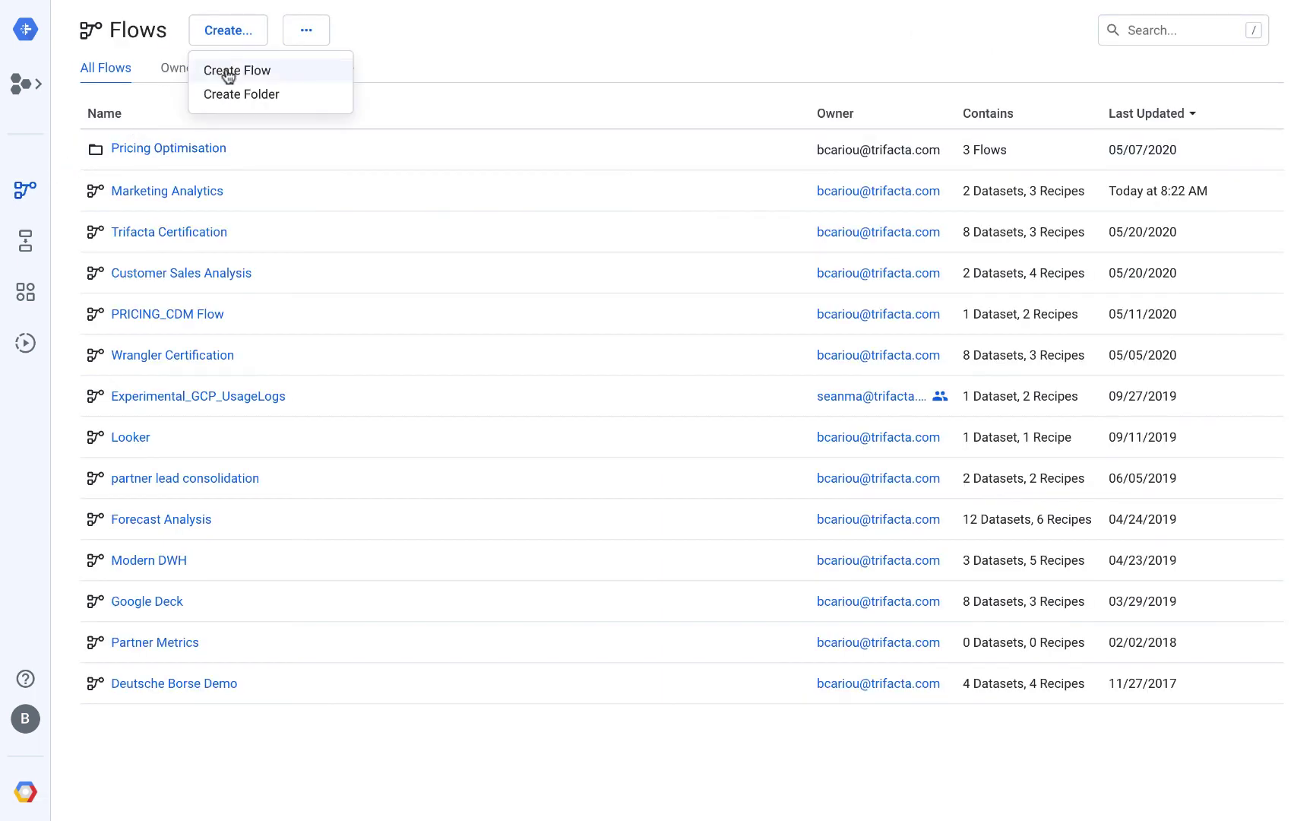
left_click(223, 70)
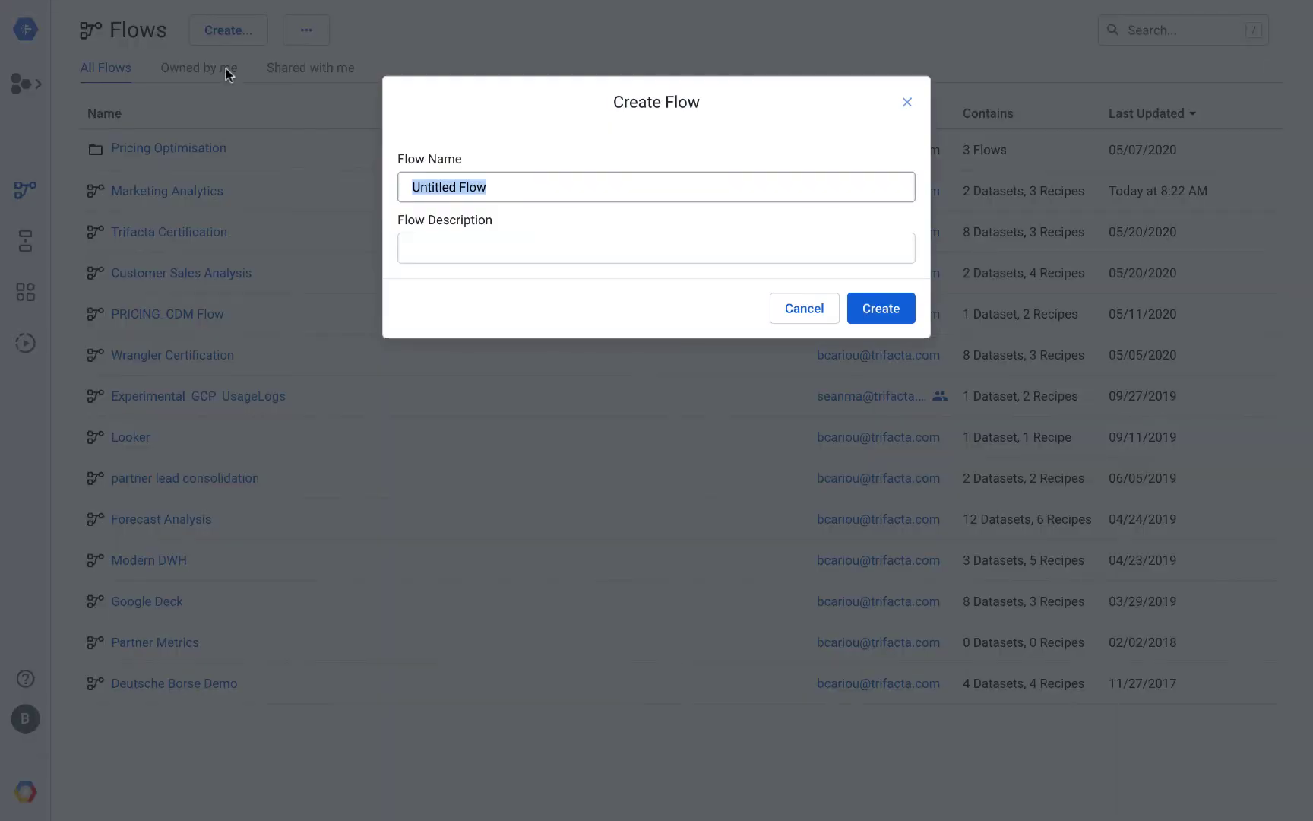
type("My ")
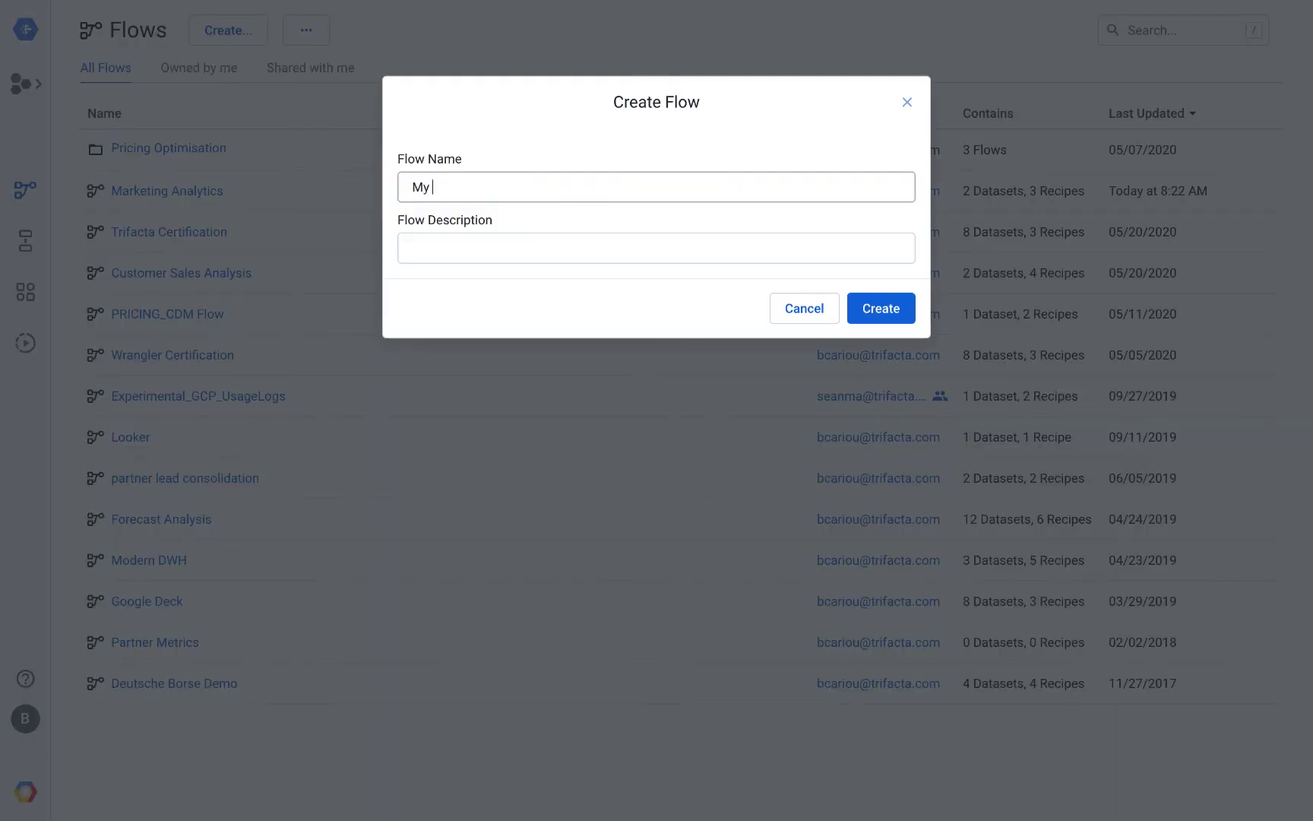
type("Flow")
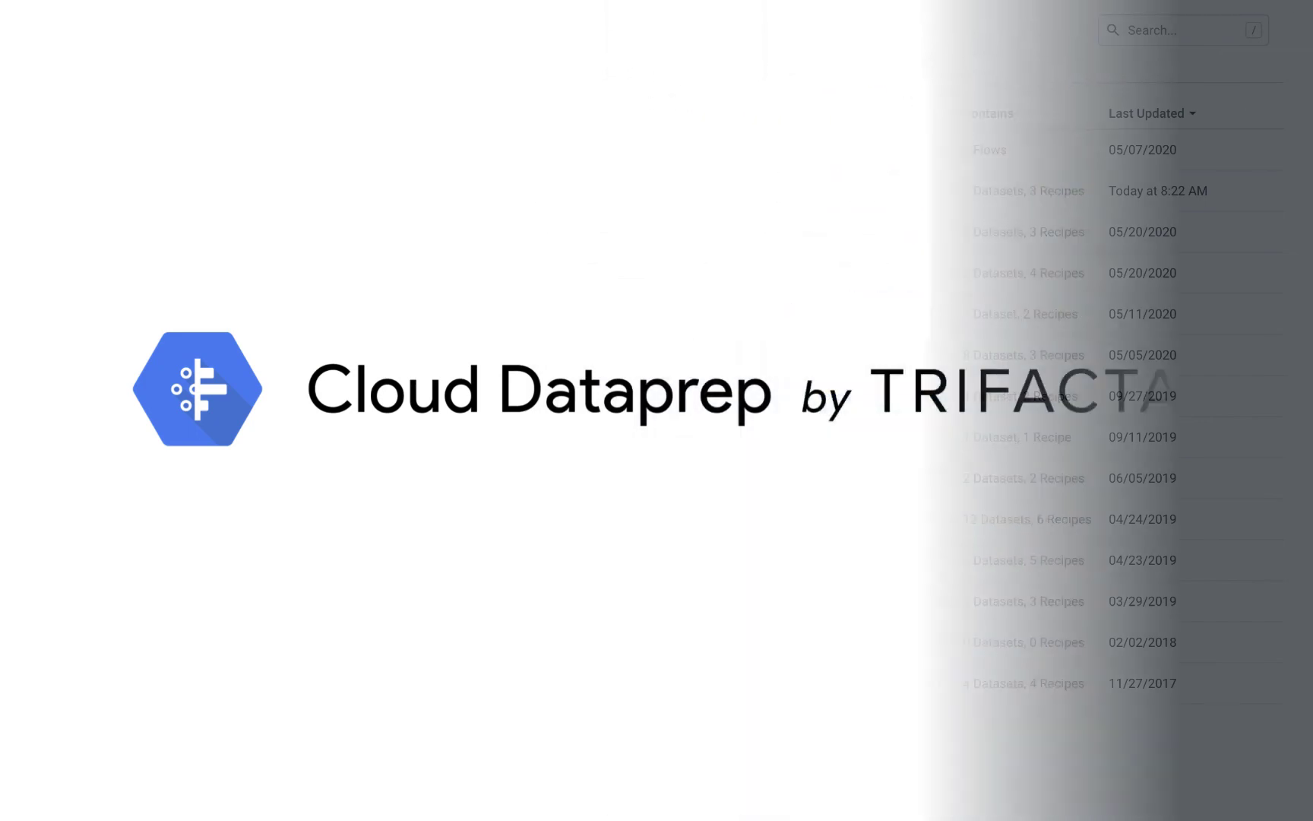